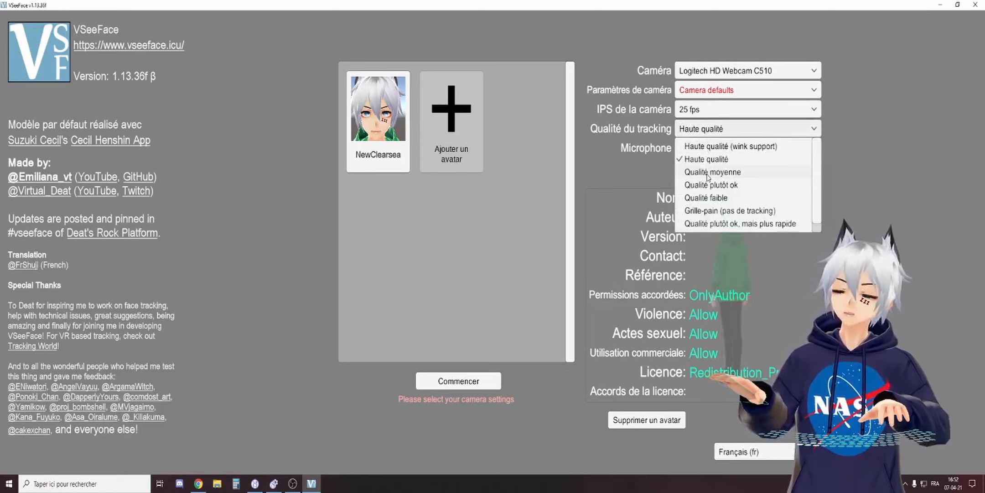
Set the tracking quality to Qualité moyenne and check the file dialog for adding an avatar without loading one.
click(708, 173)
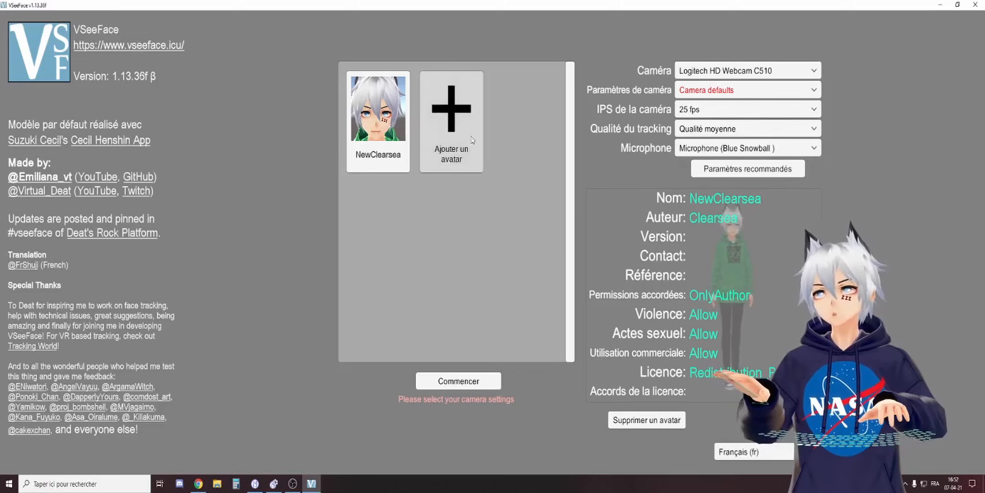
click(478, 150)
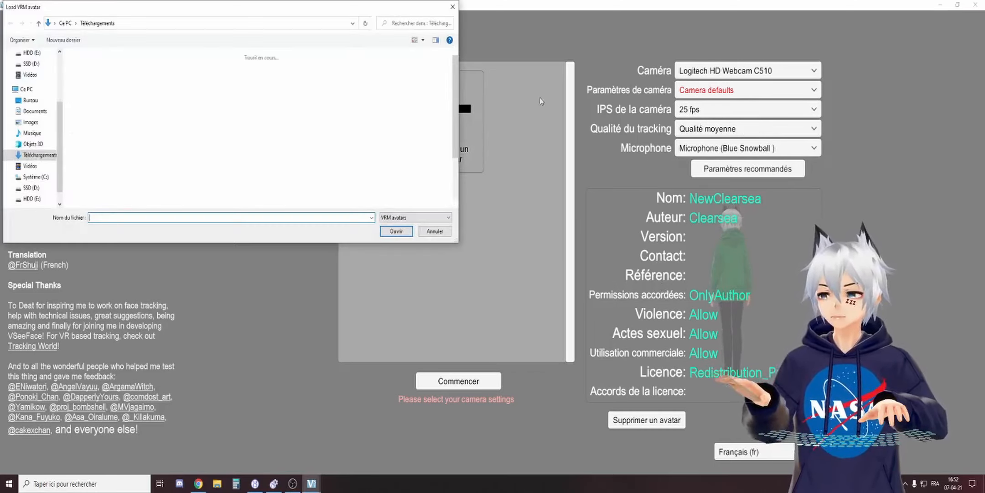
click(452, 7)
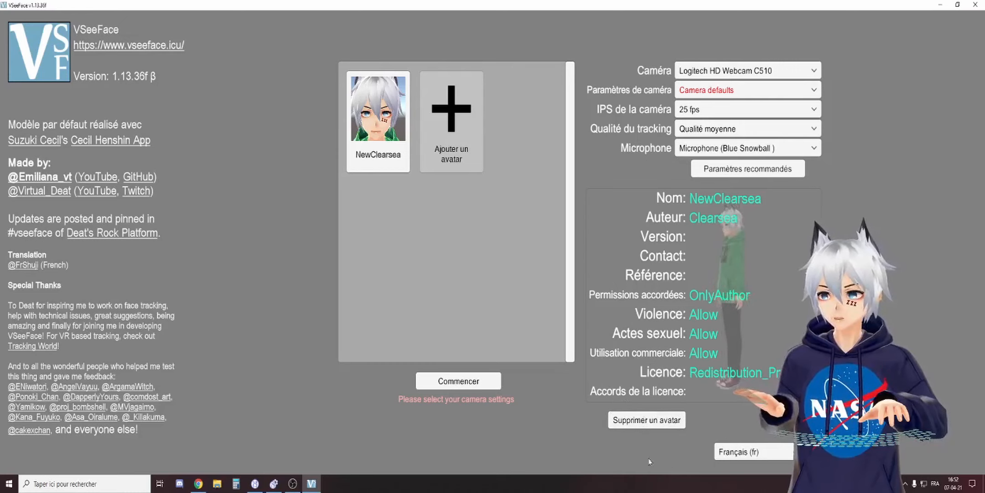
Set the camera parameters to 1280x720, 30fps (XRGB).
click(748, 90)
scroll(758, 156, down, 2)
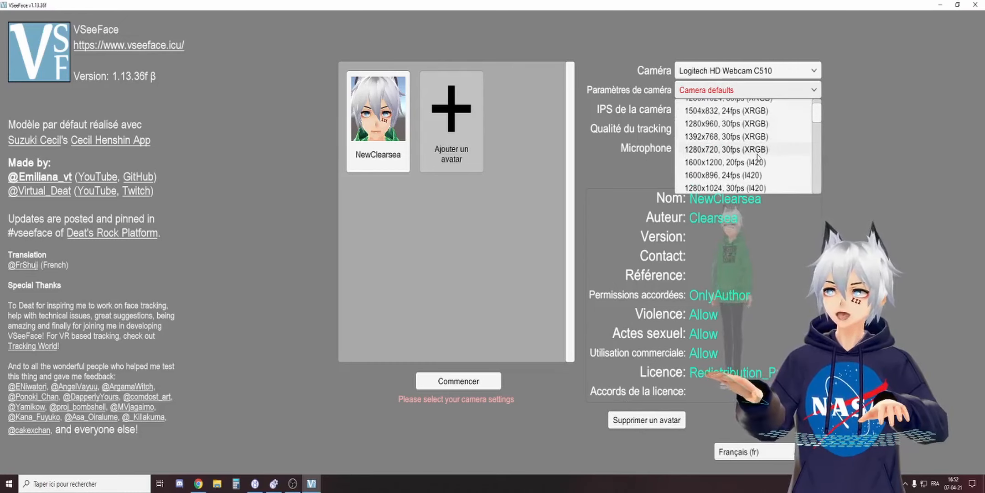
click(747, 149)
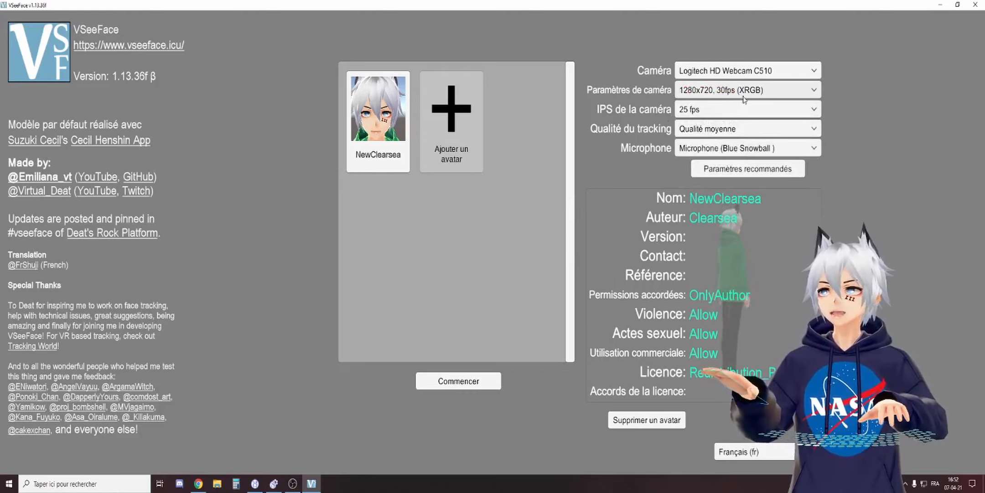
click(716, 86)
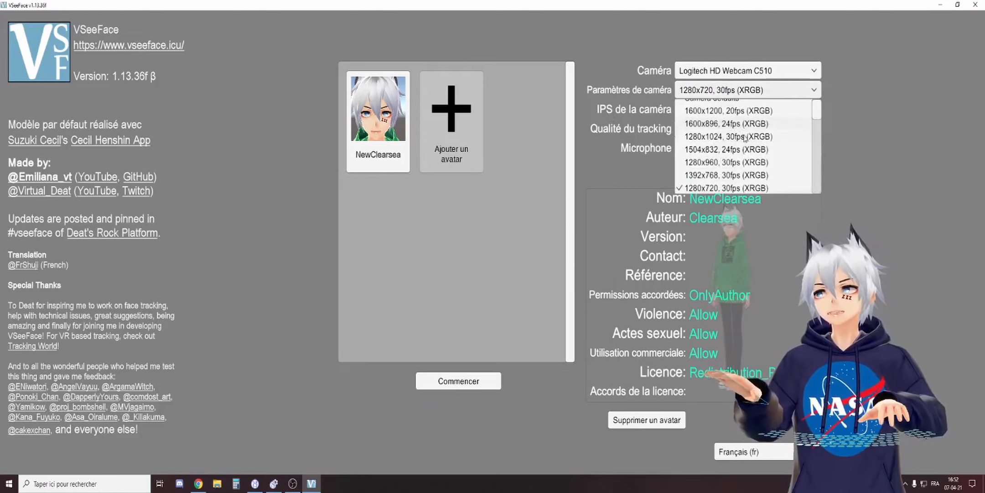
Start the session with the NewClearsea avatar and try toggling the interface display.
click(464, 385)
click(462, 383)
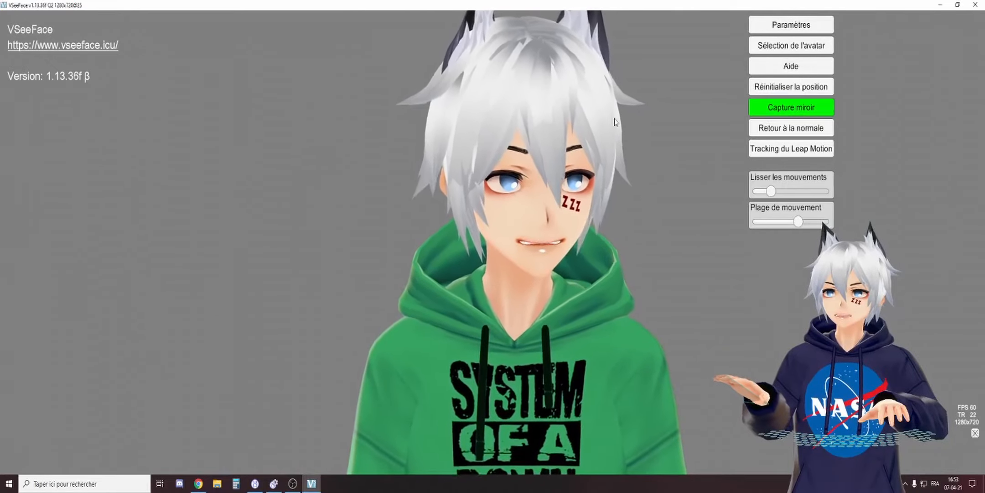
click(975, 433)
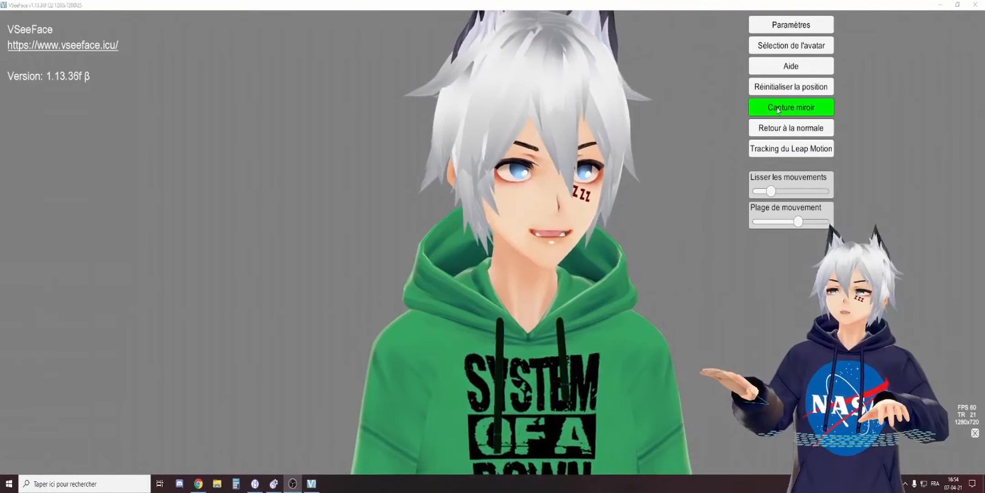
Test mirror capture by switching it off and on, leaving it enabled, and reset the avatar's position.
click(777, 110)
click(777, 110)
click(777, 110)
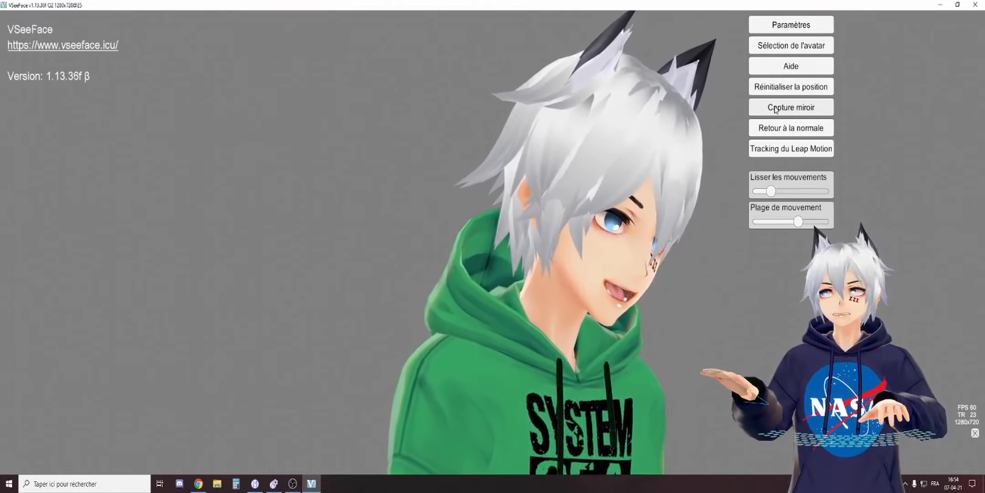
click(775, 109)
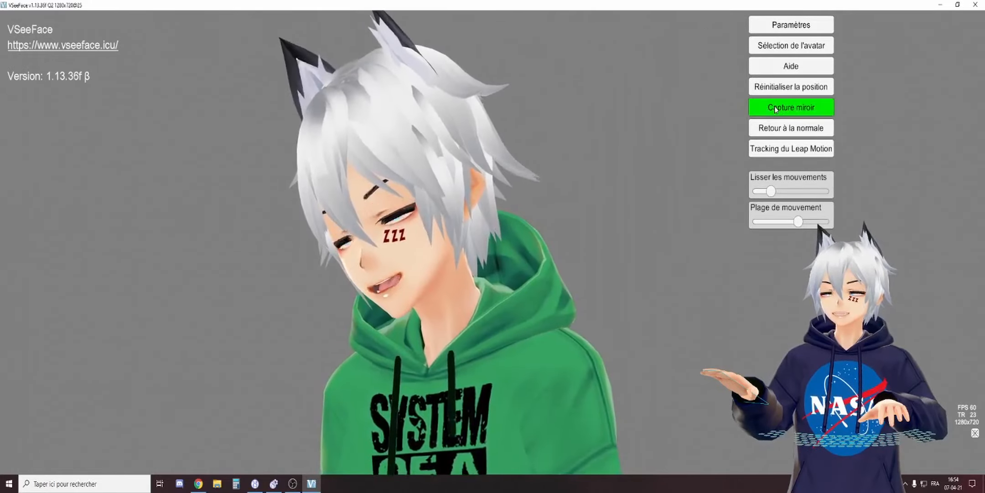
click(775, 109)
click(775, 109)
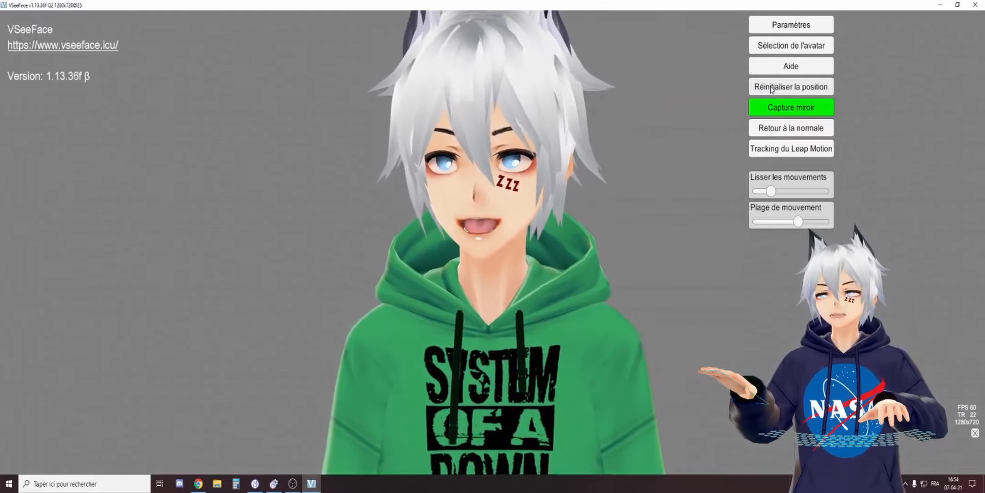
click(771, 90)
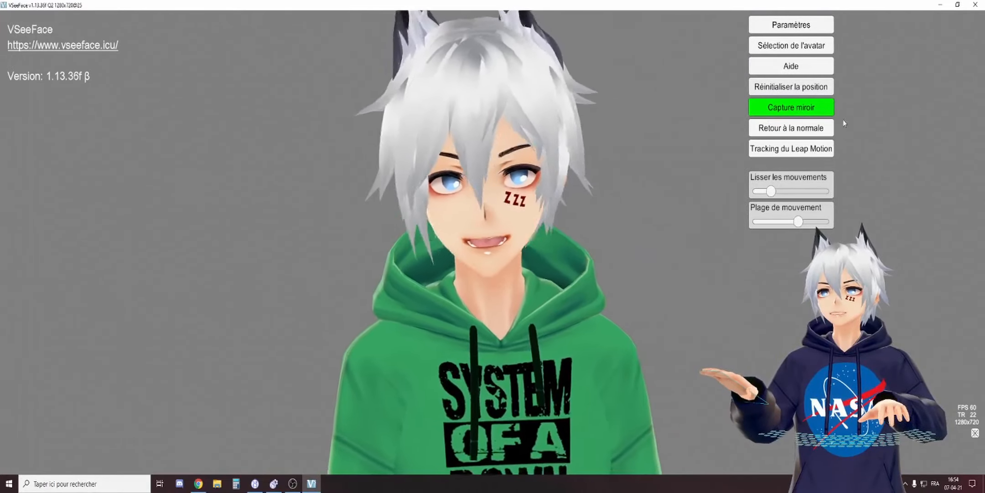
Try the Retour à la normale and Leap Motion tracking options by switching each on and off again.
click(817, 131)
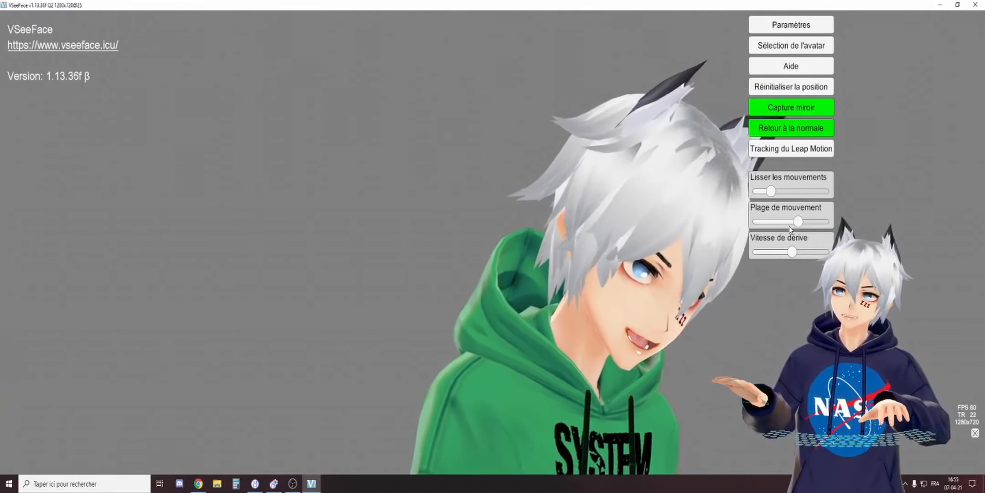
click(788, 133)
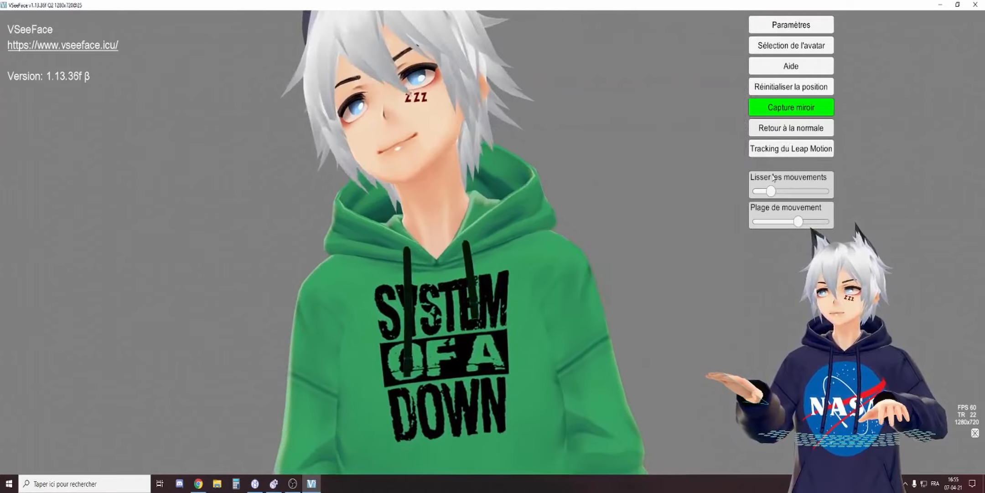
click(779, 151)
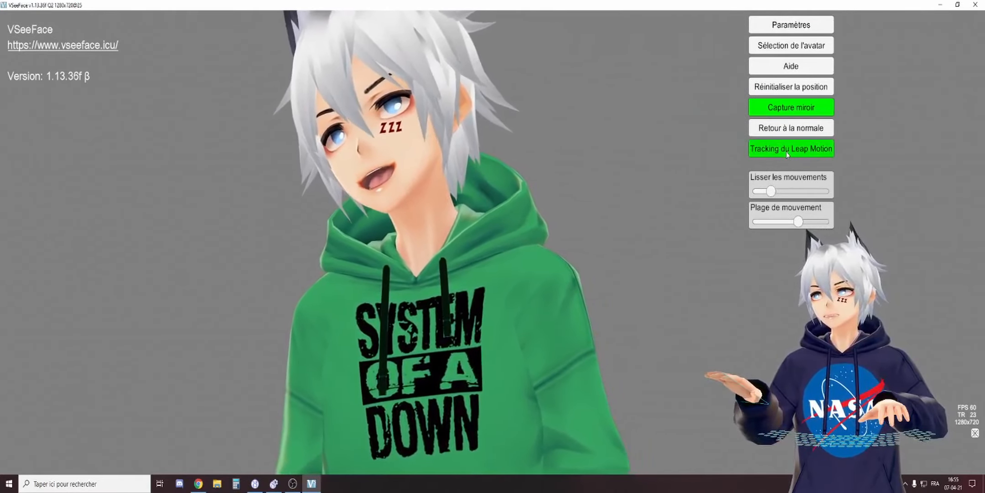
click(787, 150)
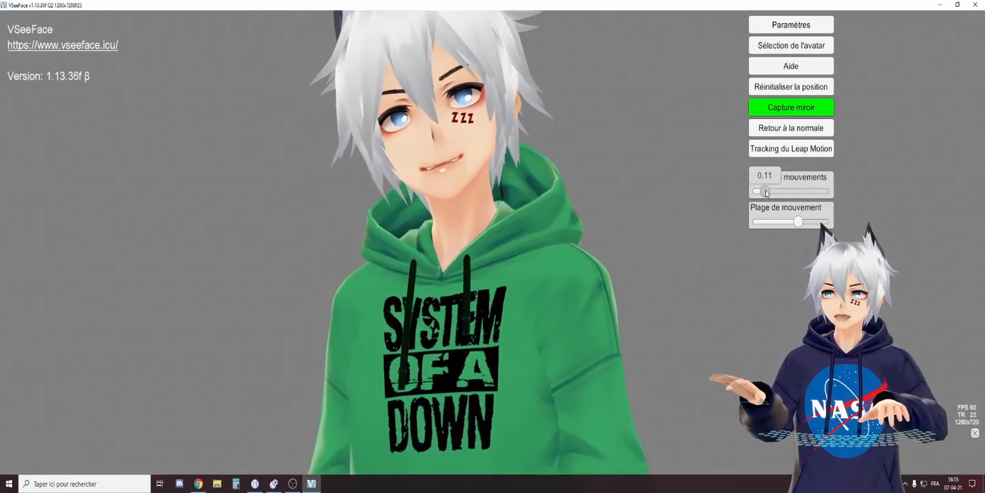
Try out the movement smoothing and the maximum movement range, and return both to their starting levels.
drag(791, 191, 771, 192)
drag(797, 221, 842, 220)
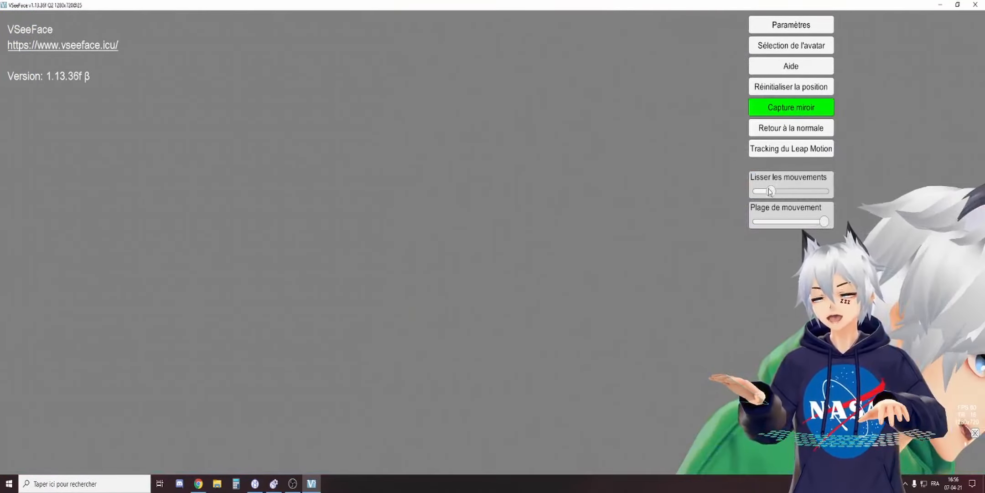
drag(824, 222, 796, 227)
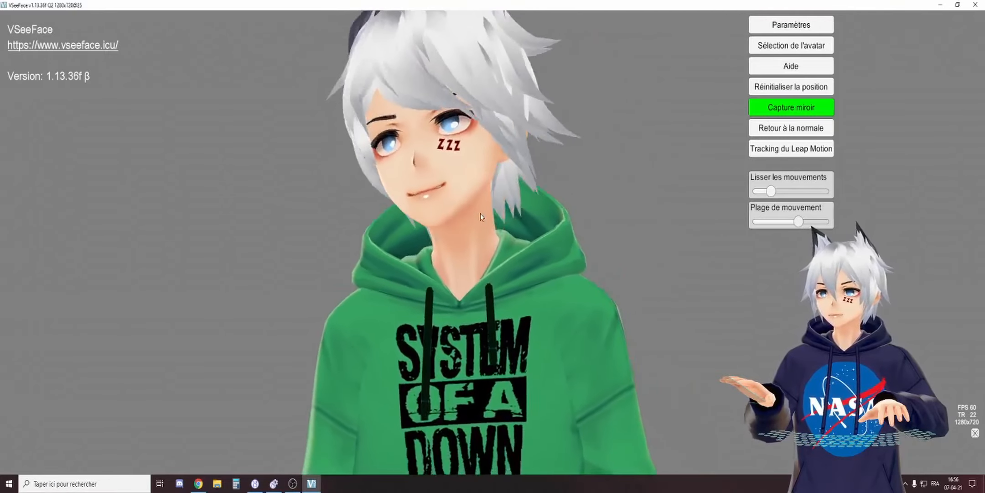
Open the help and go through its tutorial pages up to the last one, closing it when done.
click(789, 67)
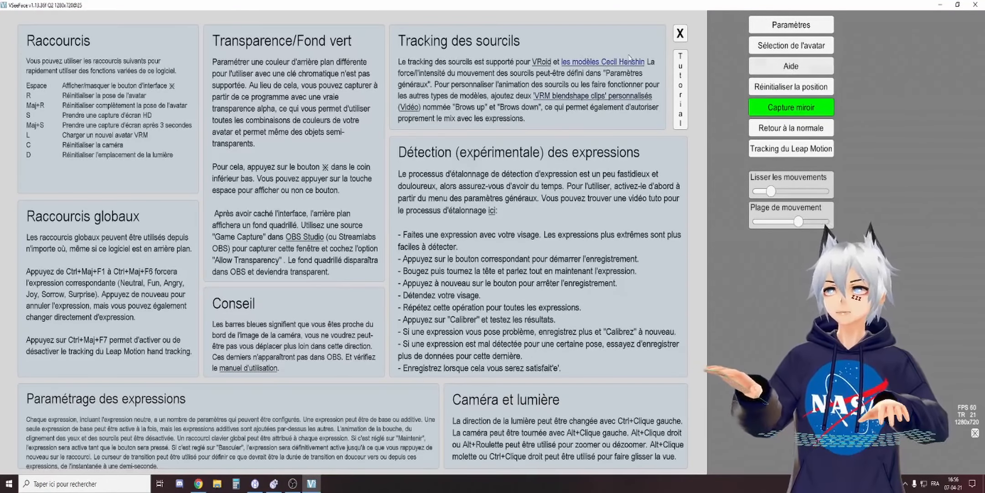
click(679, 96)
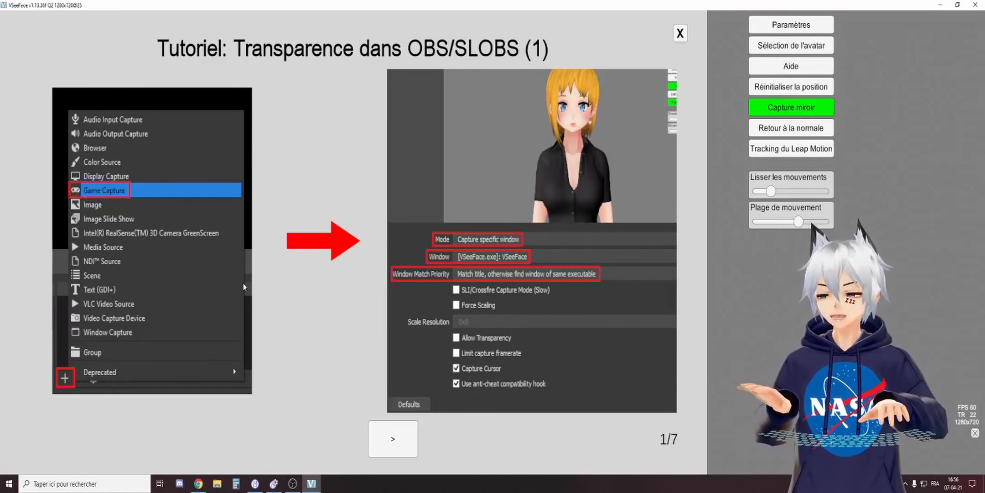
click(393, 439)
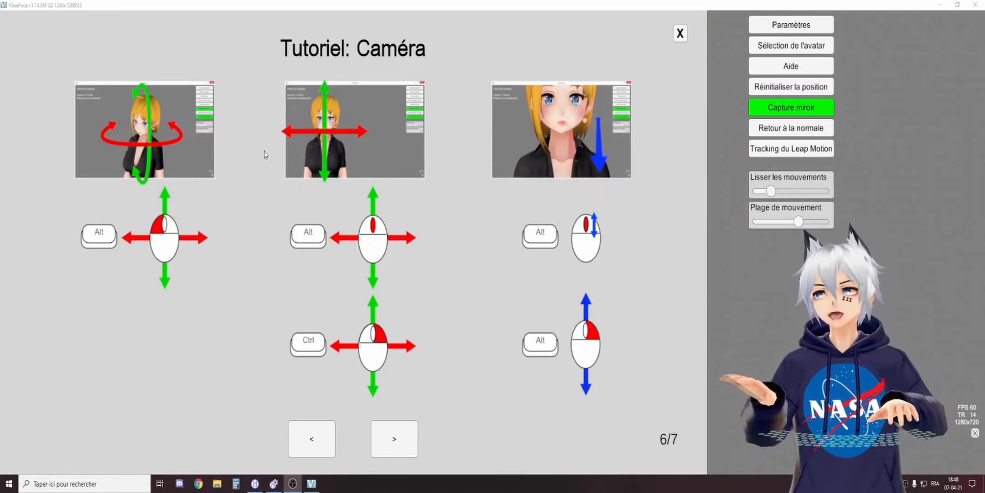
click(410, 445)
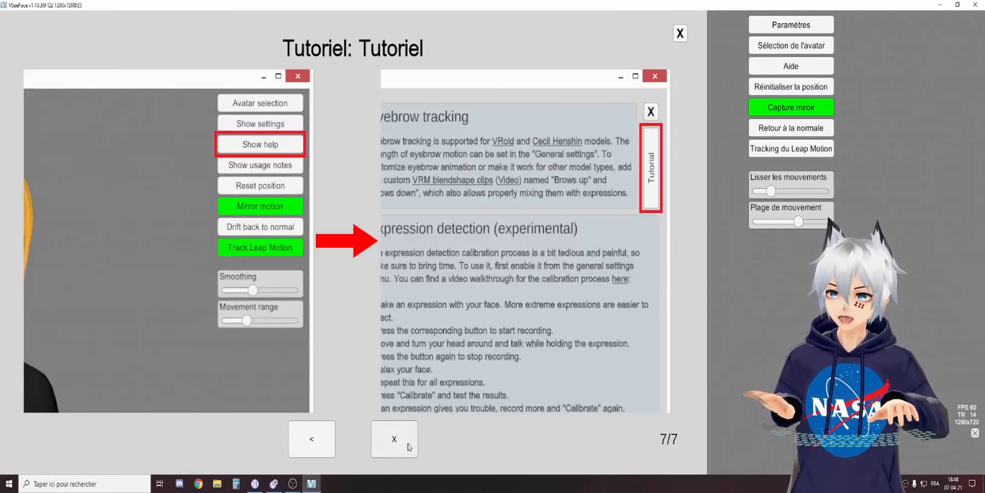
click(680, 33)
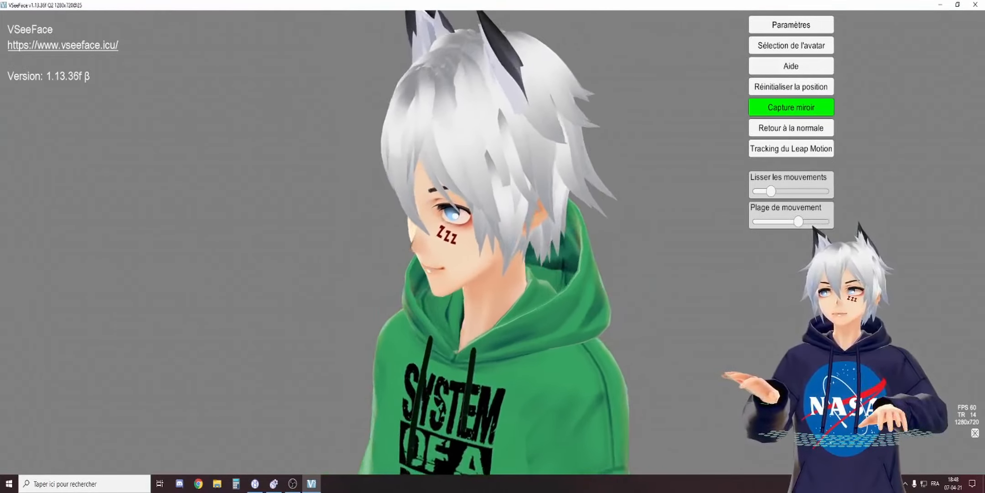
Try the camera controls by orbiting around the avatar and zooming out and back in.
drag(429, 271, 474, 219)
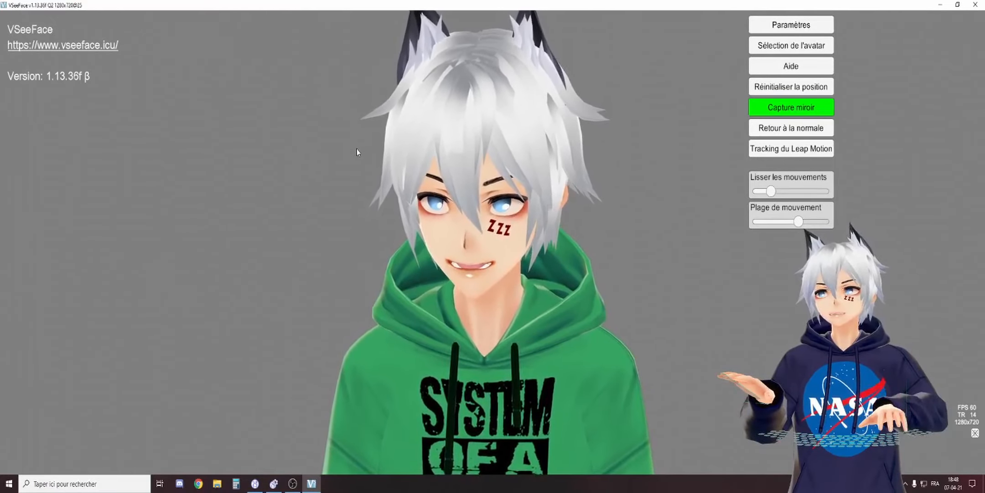
drag(357, 148, 368, 230)
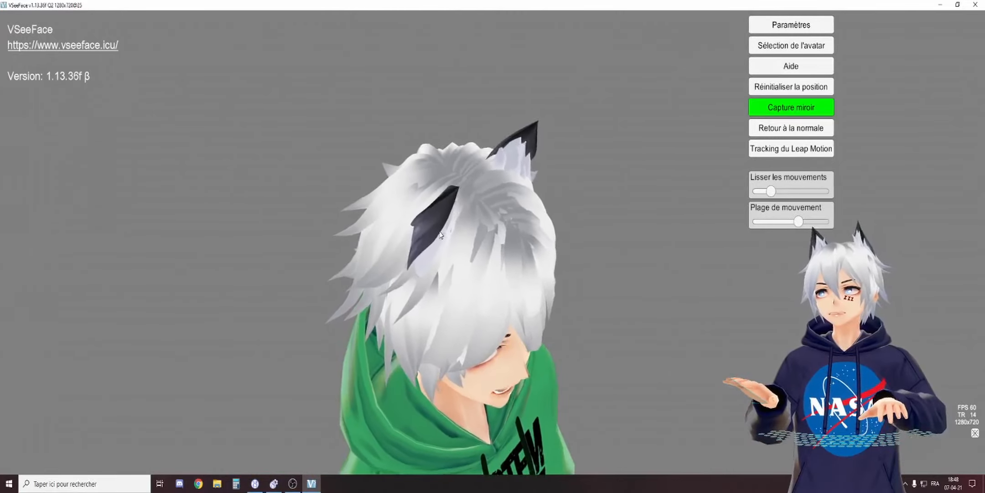
scroll(454, 224, down, 5)
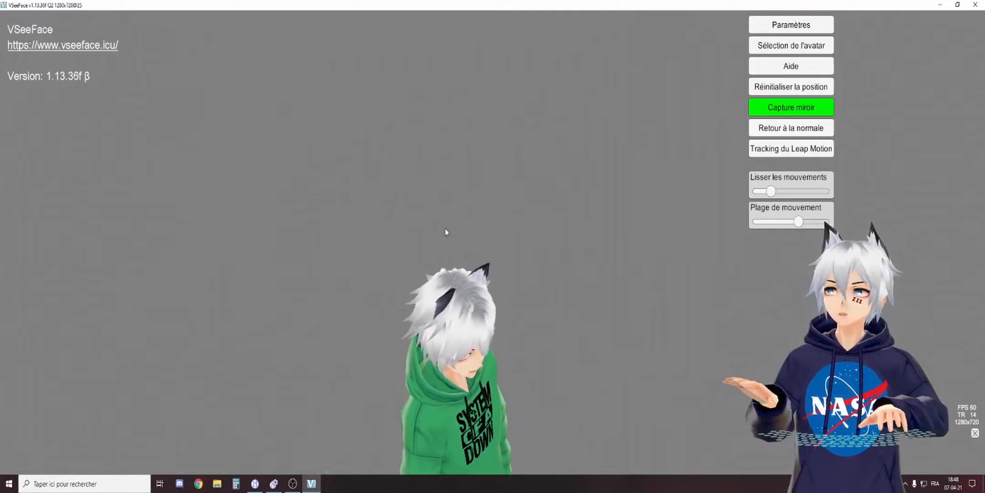
scroll(600, 134, up, 5)
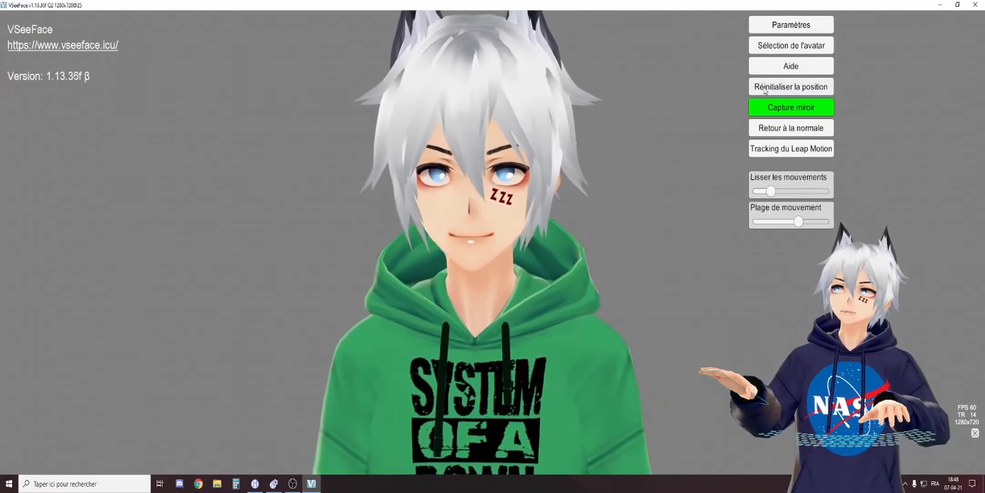
Review the Leap Motion settings and close them without changing anything.
click(793, 47)
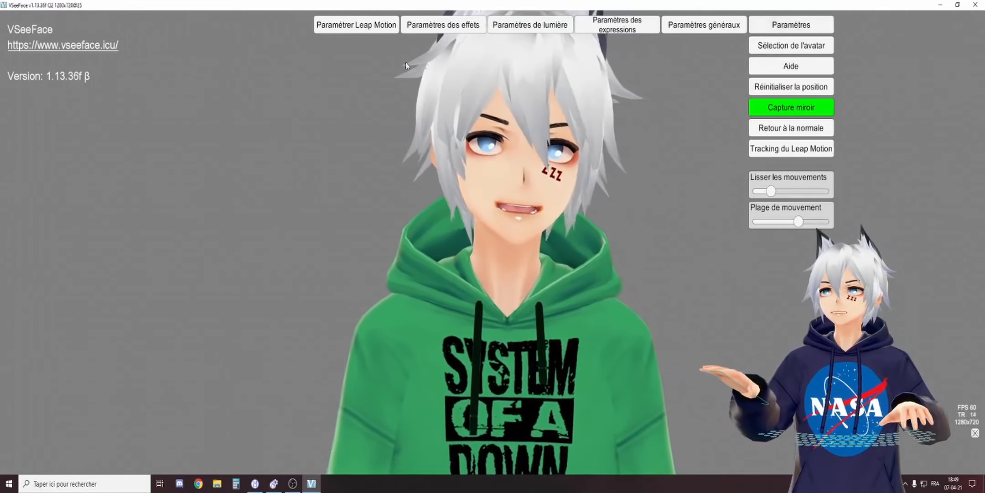
click(362, 26)
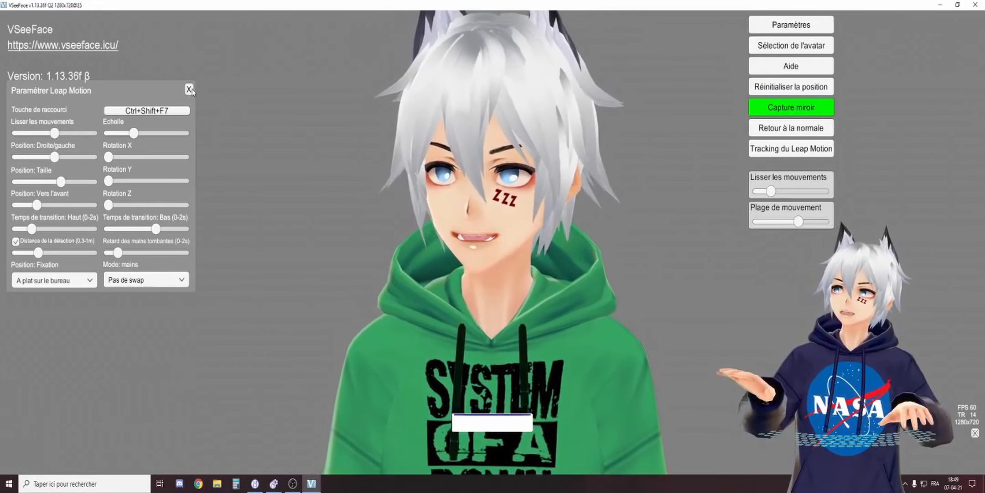
click(189, 89)
Open the effects settings beside the avatar and examine the Flou lumineux options.
click(791, 24)
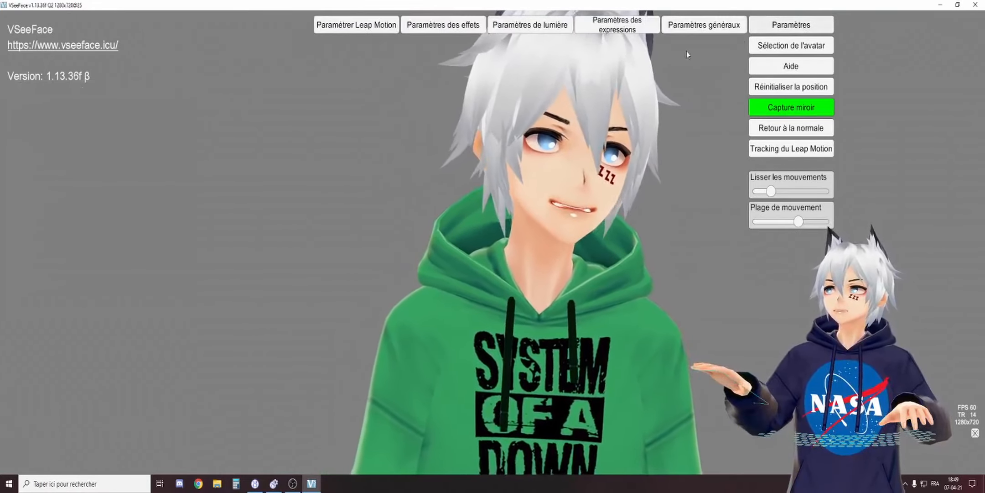
click(443, 24)
drag(125, 107, 203, 74)
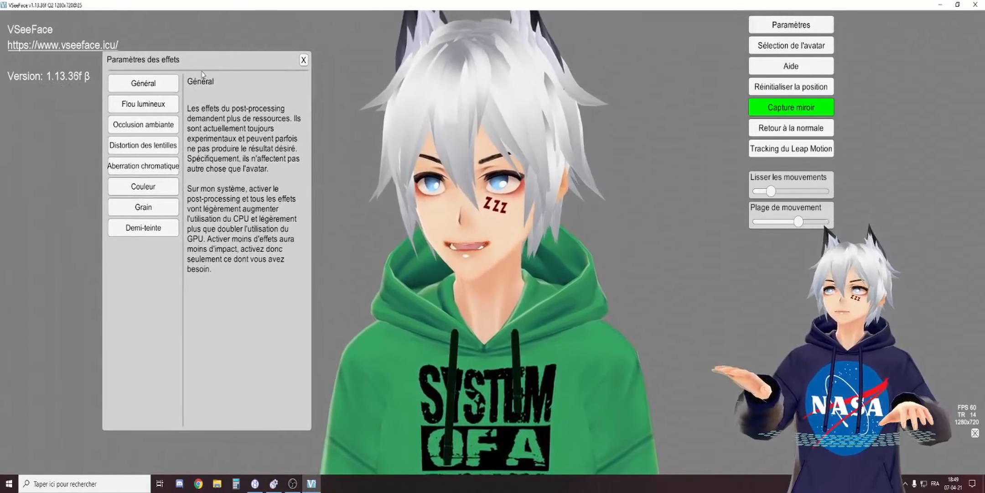
click(155, 104)
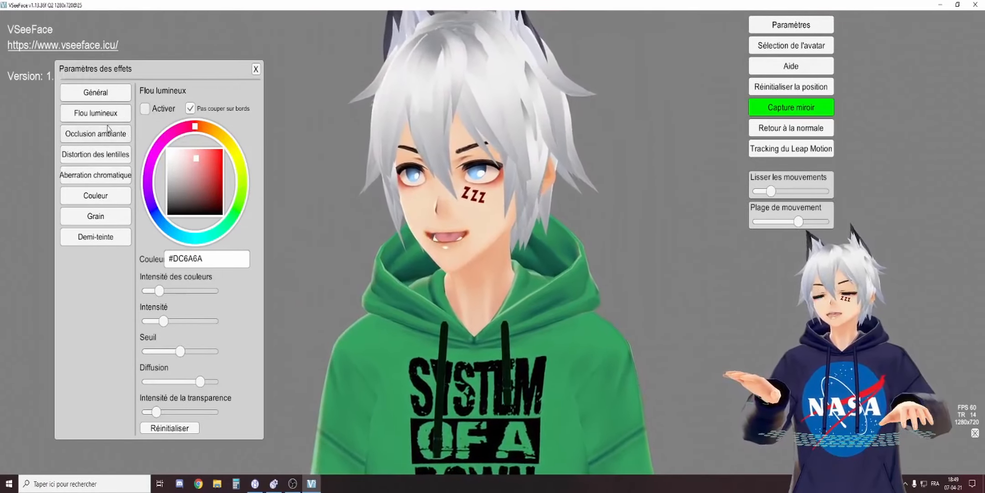
Enable the ambient occlusion effect with colour #000000 and raise its intensity slightly.
click(108, 131)
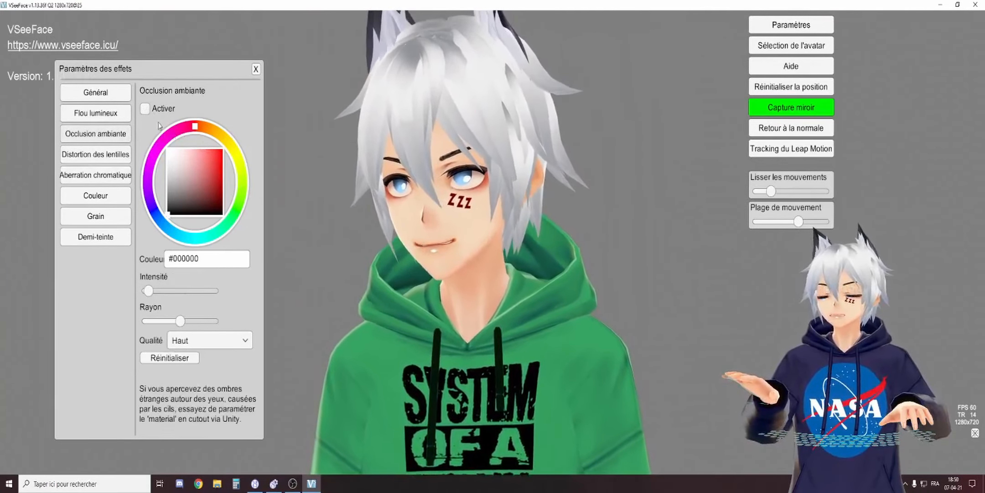
click(145, 108)
click(198, 204)
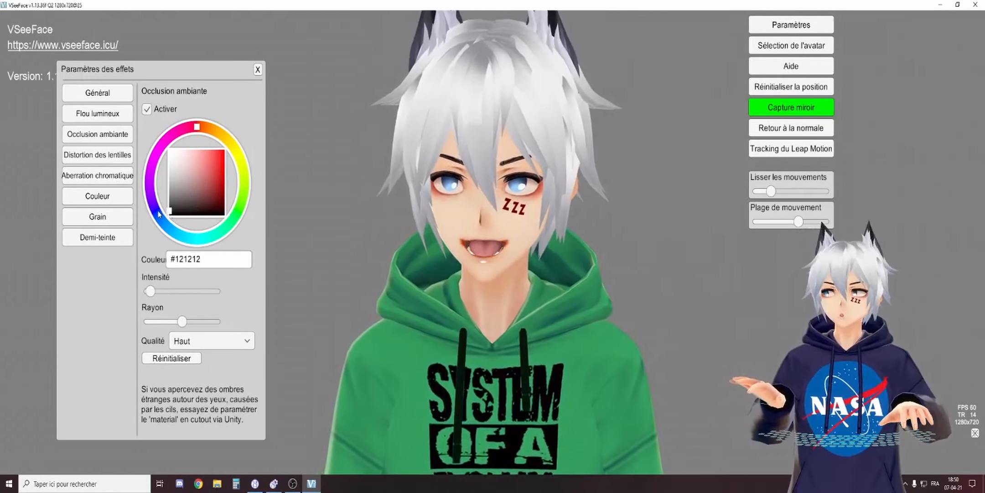
drag(159, 215, 157, 218)
drag(150, 291, 158, 291)
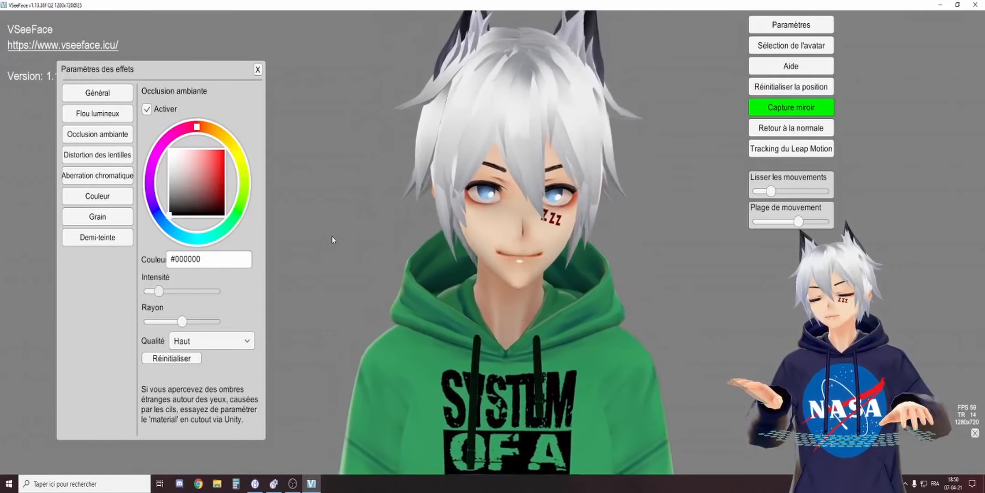
Try the Distorsion des lentilles effect on the avatar, varying its intensity.
click(97, 155)
mouse_move(172, 143)
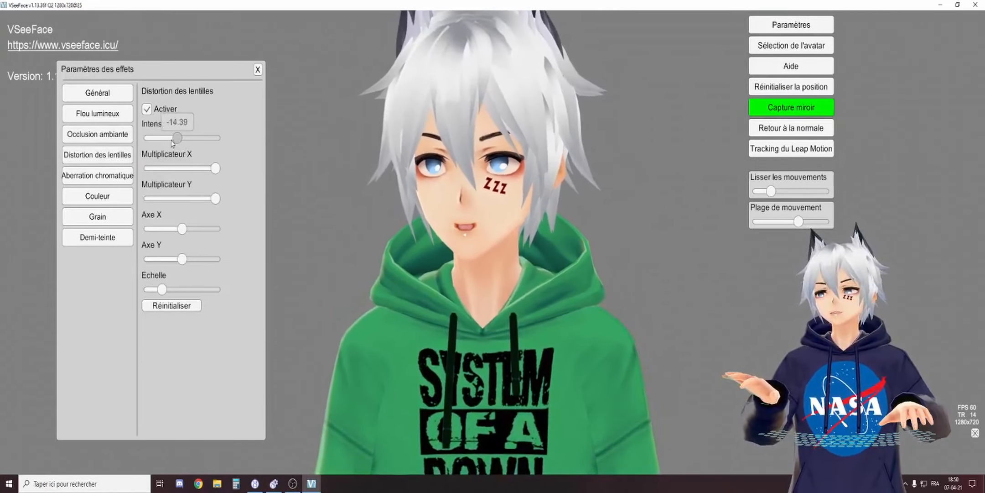
mouse_move(173, 142)
mouse_down()
mouse_move(153, 143)
mouse_move(182, 143)
mouse_up()
Try the Aberration chromatique effect on the avatar at different intensities.
click(97, 175)
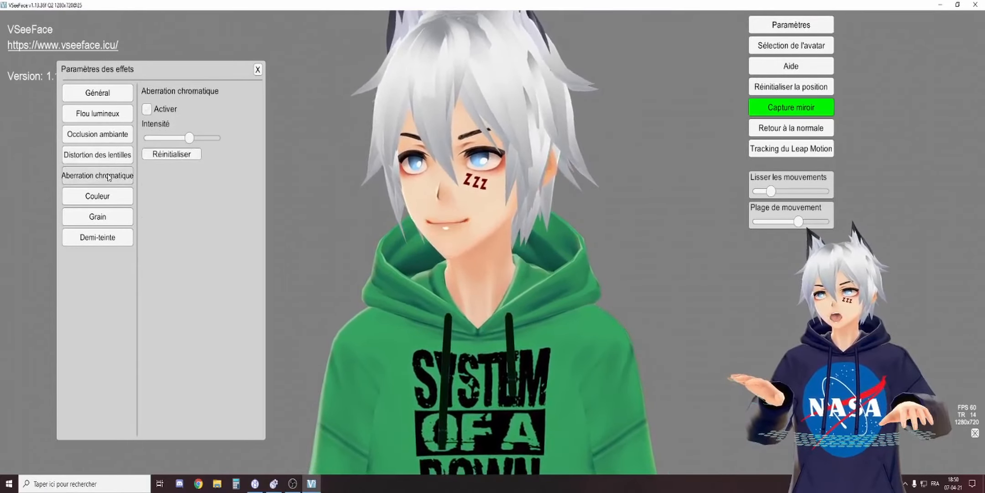
drag(188, 138, 174, 138)
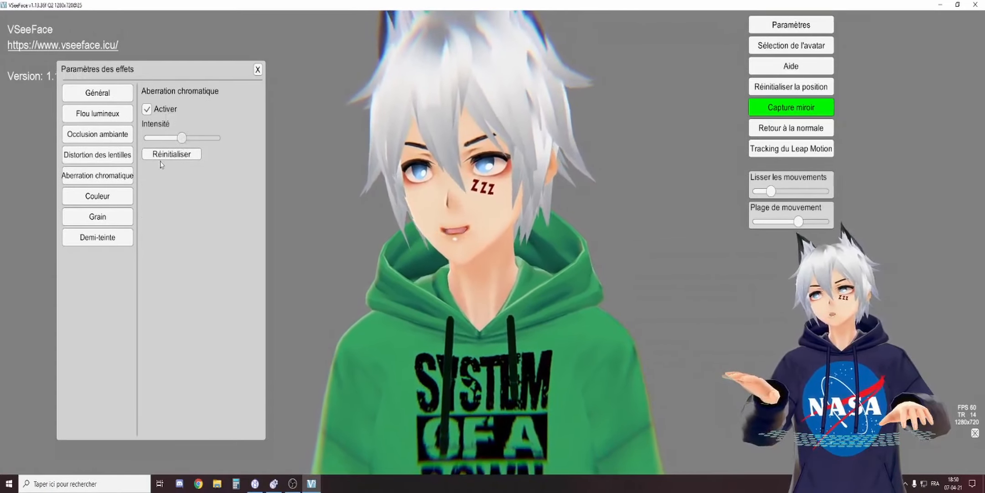
drag(215, 137, 189, 138)
Try the Couleur effect with altered temperature, nuance, saturation, brightness and contrast, and reset its settings.
click(97, 196)
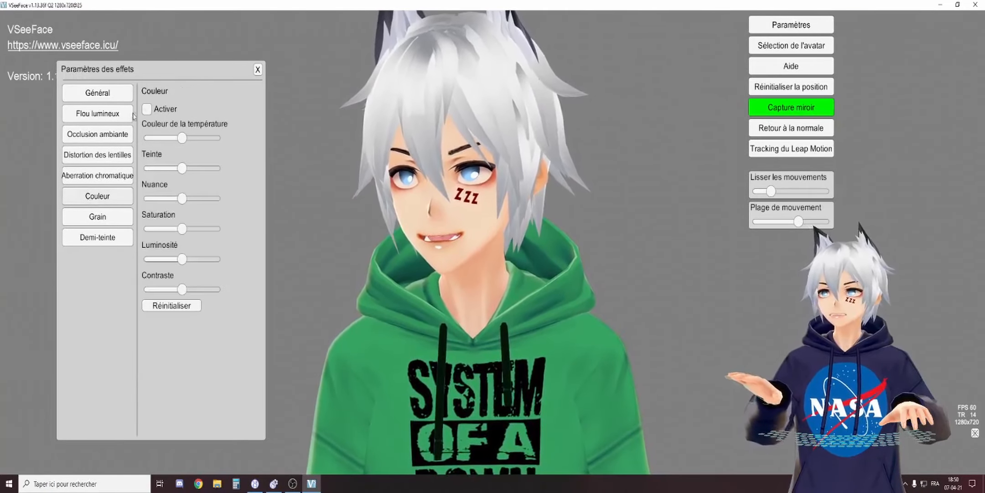
mouse_move(182, 138)
mouse_down()
mouse_move(195, 140)
mouse_move(174, 139)
mouse_up()
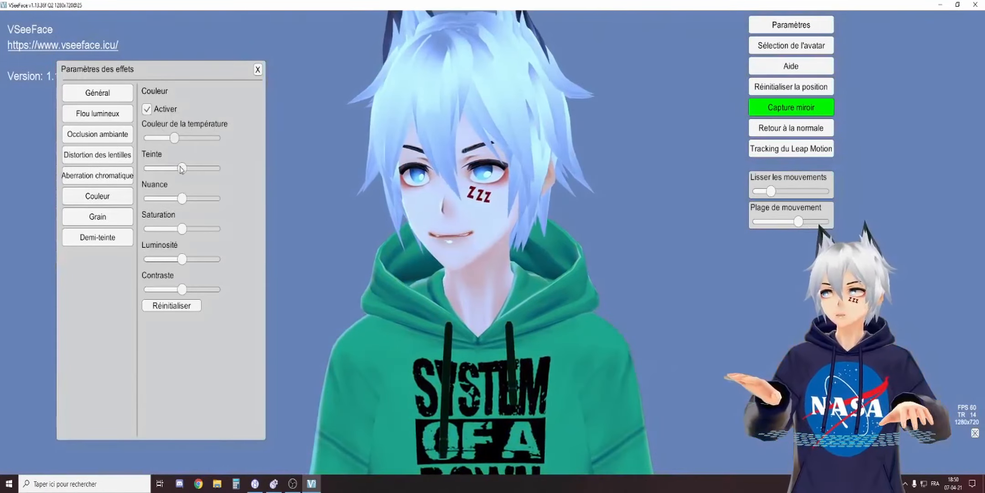
drag(182, 168, 182, 169)
drag(185, 198, 193, 199)
drag(182, 229, 167, 229)
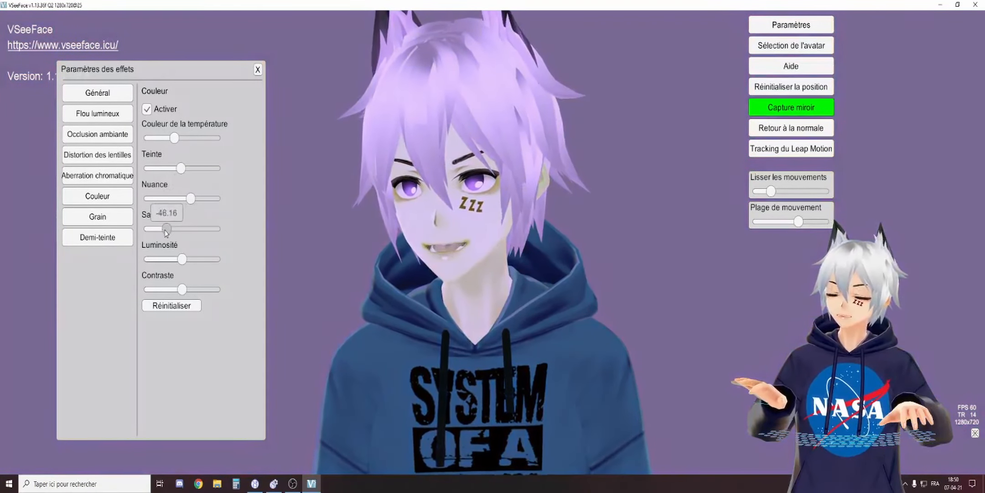
drag(183, 259, 200, 260)
drag(183, 289, 171, 289)
click(175, 307)
Try the Grain and Demi-teinte effects, choosing #DB5858 as the halftone colour, and close the effects settings with halftone off.
click(107, 216)
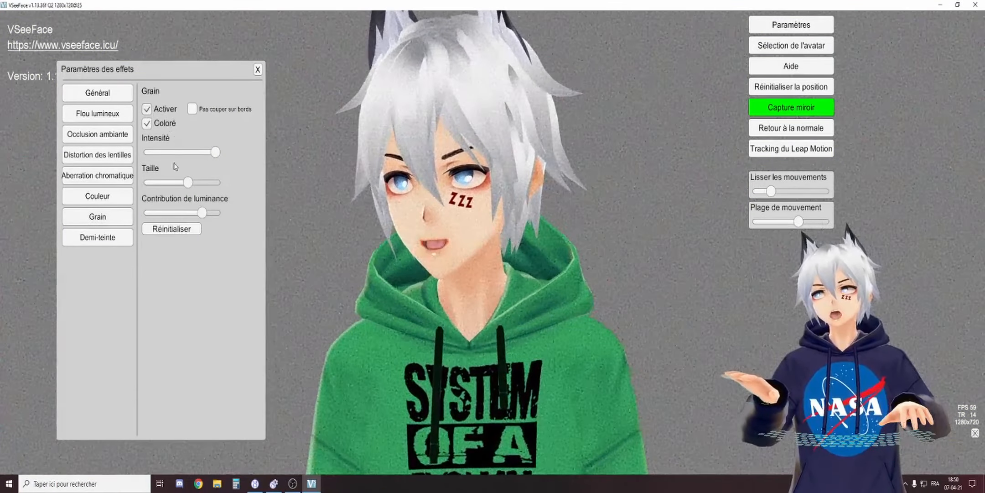
click(99, 241)
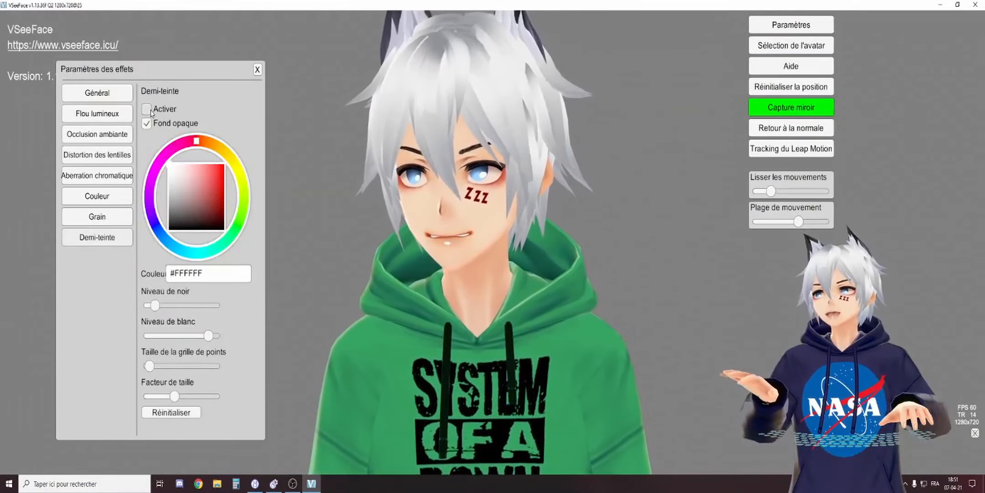
click(146, 109)
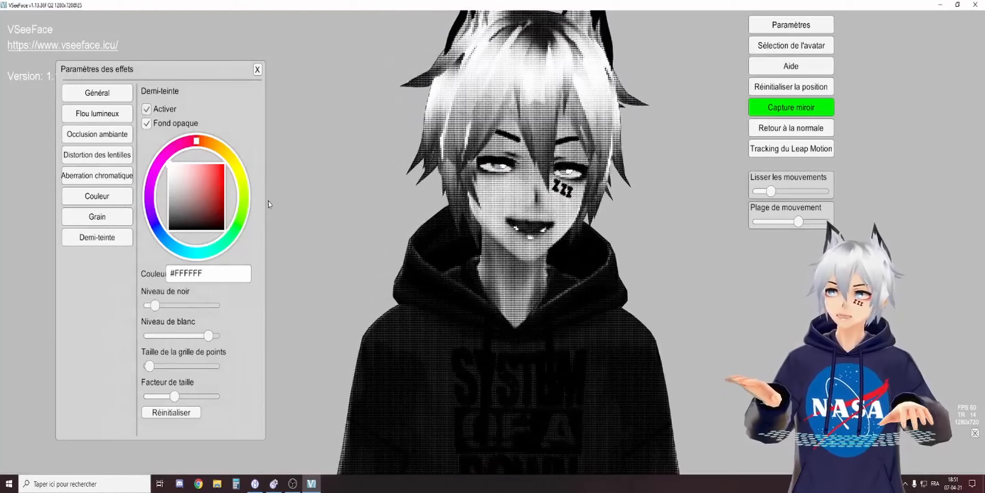
click(201, 173)
click(146, 109)
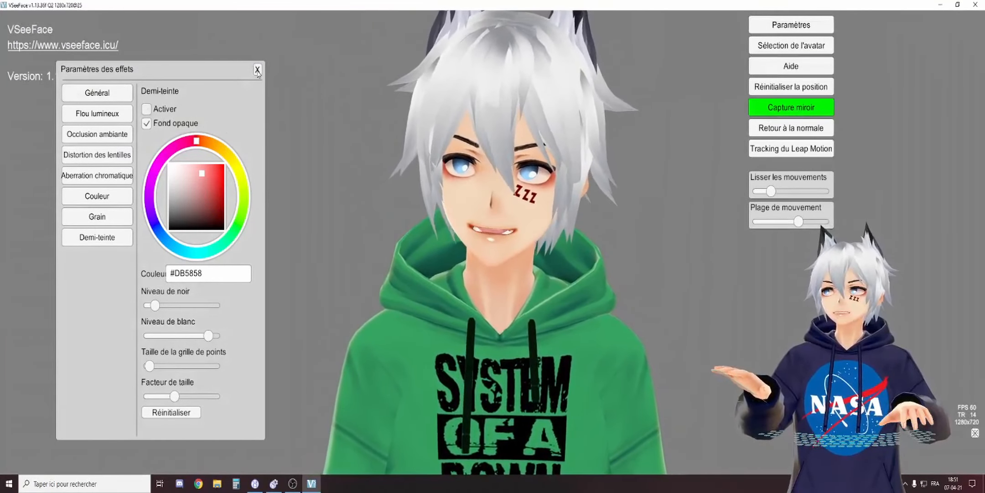
click(257, 70)
Open the light settings beside the avatar and set the sun colour to #7E81BB and the ambient colour to #9AFF23.
click(791, 25)
click(550, 26)
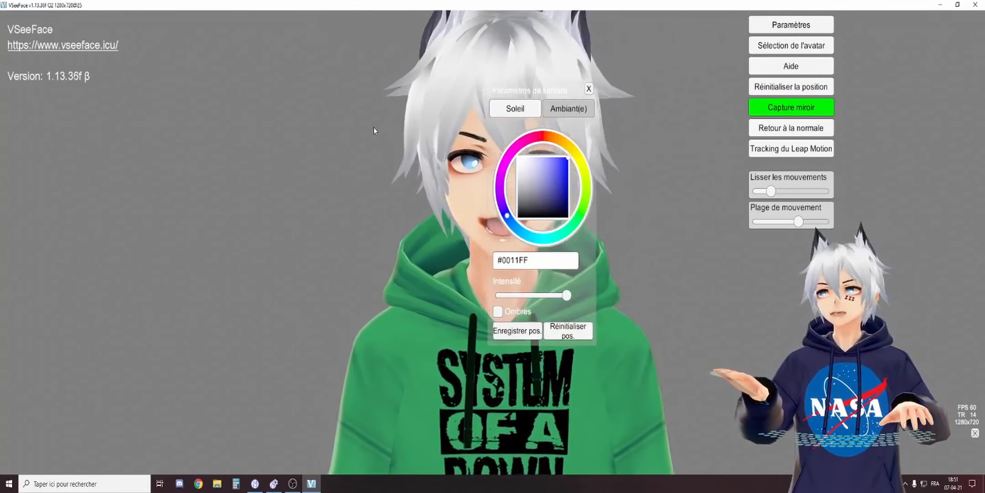
drag(499, 92, 153, 119)
mouse_move(196, 201)
mouse_down()
mouse_move(208, 198)
mouse_move(195, 222)
mouse_move(200, 248)
mouse_move(272, 151)
mouse_up()
click(186, 199)
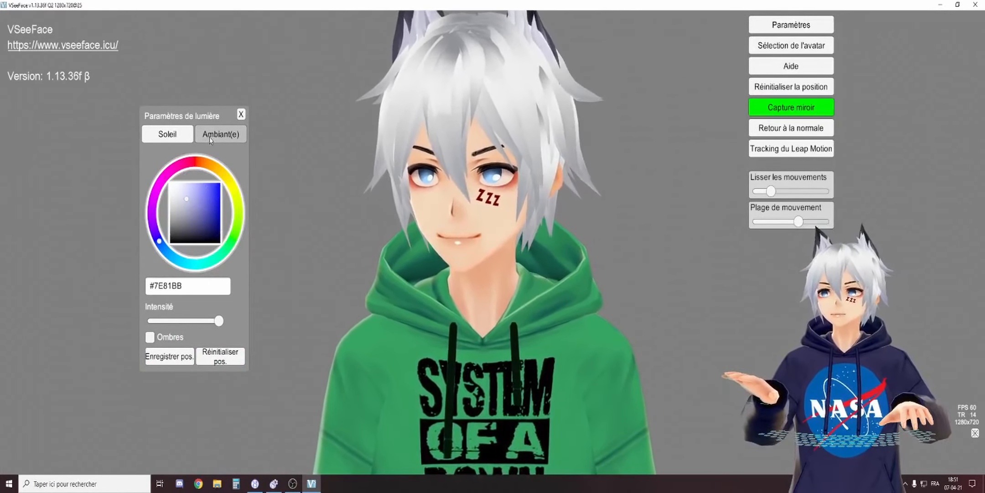
click(212, 137)
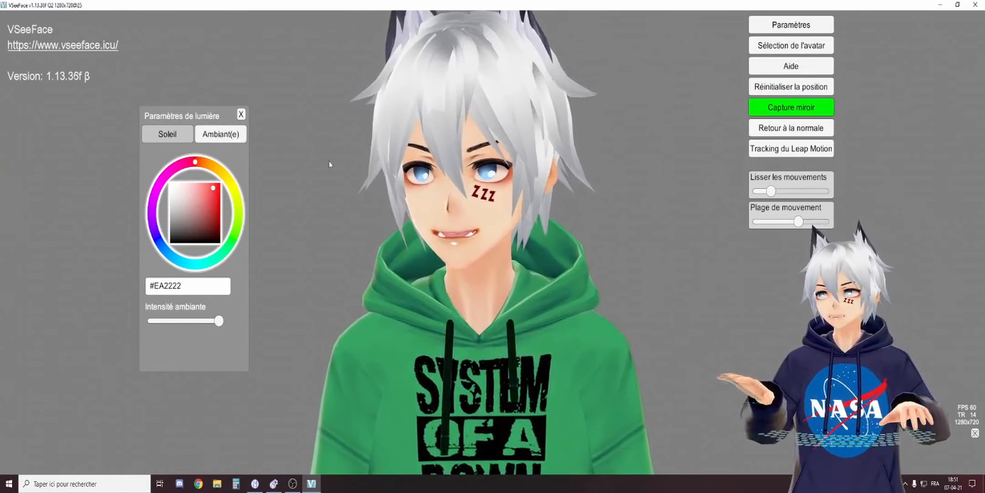
click(238, 211)
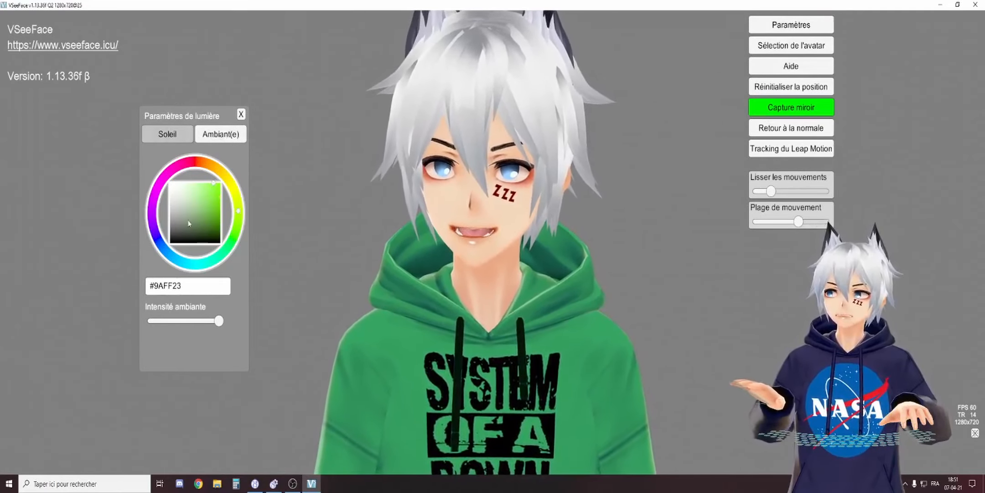
Open the expression settings, switch Neutral to Basculer and set the Angry expression to Additif.
click(791, 24)
click(621, 31)
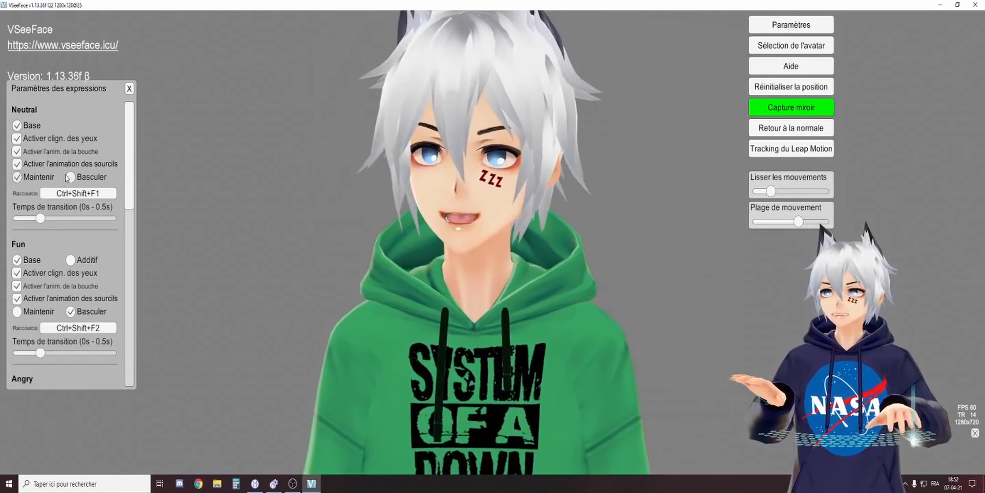
scroll(23, 222, down, 5)
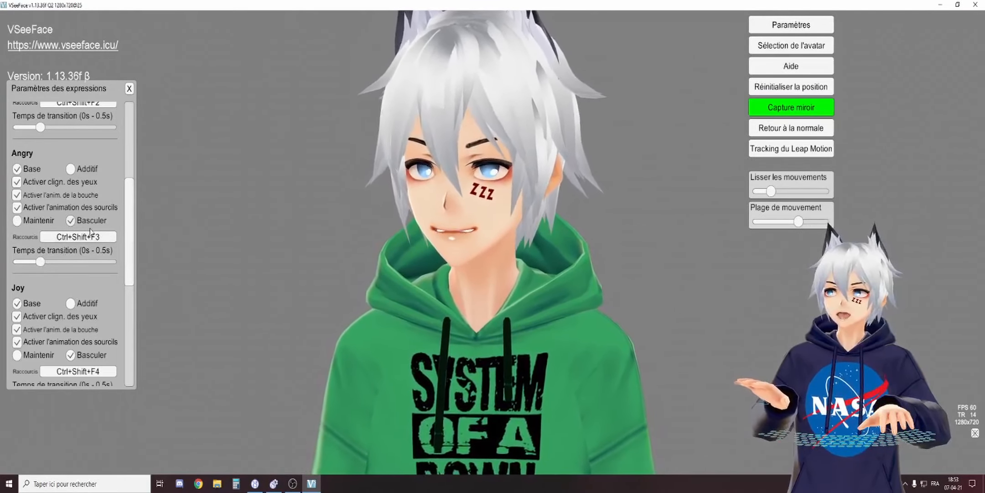
scroll(91, 218, down, 3)
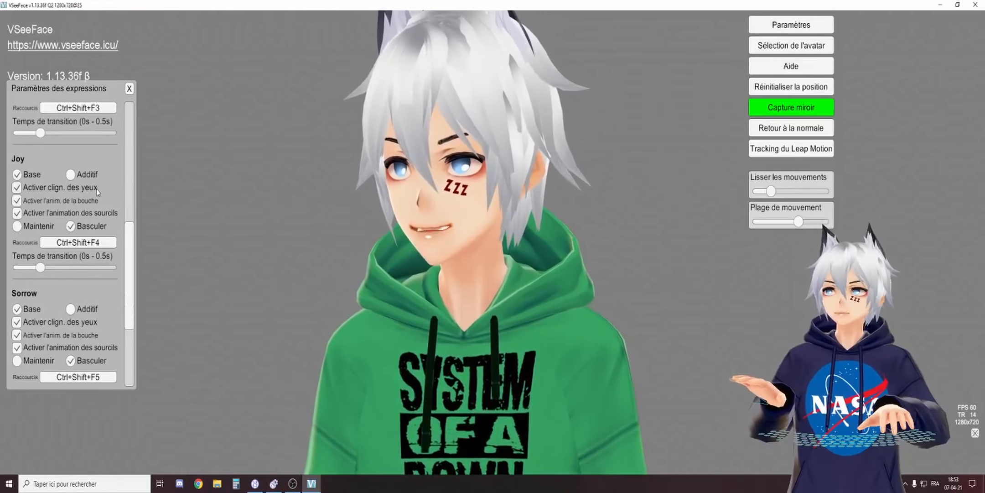
scroll(84, 187, up, 3)
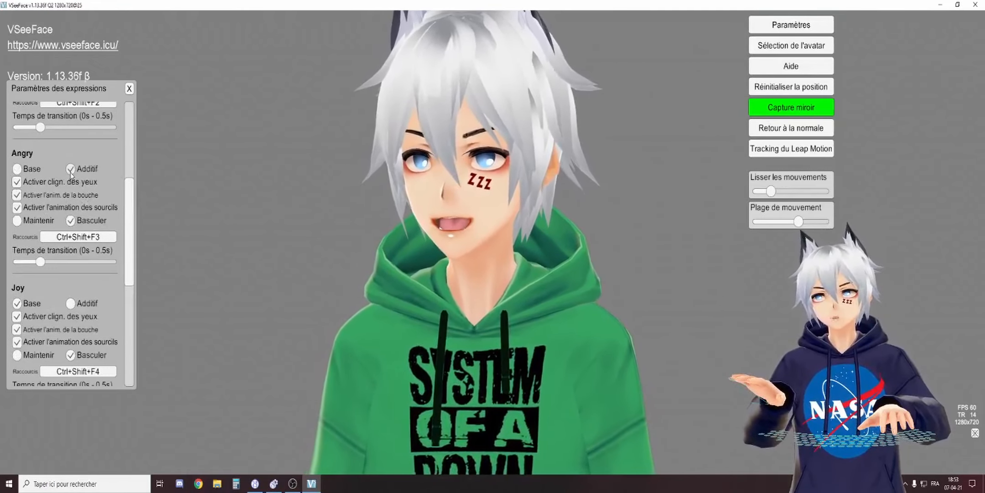
Try the Joy expression as Additif, return Joy and Angry to Base, and close the expression settings.
scroll(72, 228, down, 1)
click(71, 272)
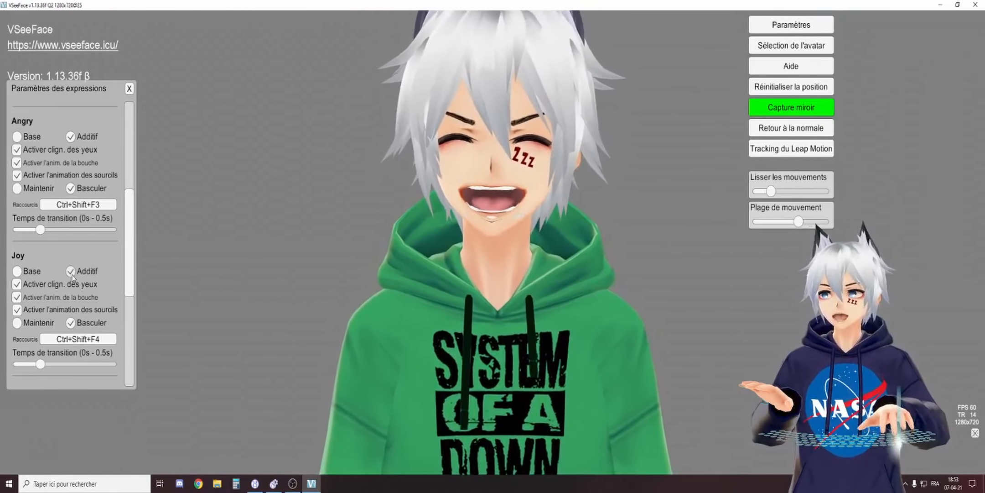
click(31, 275)
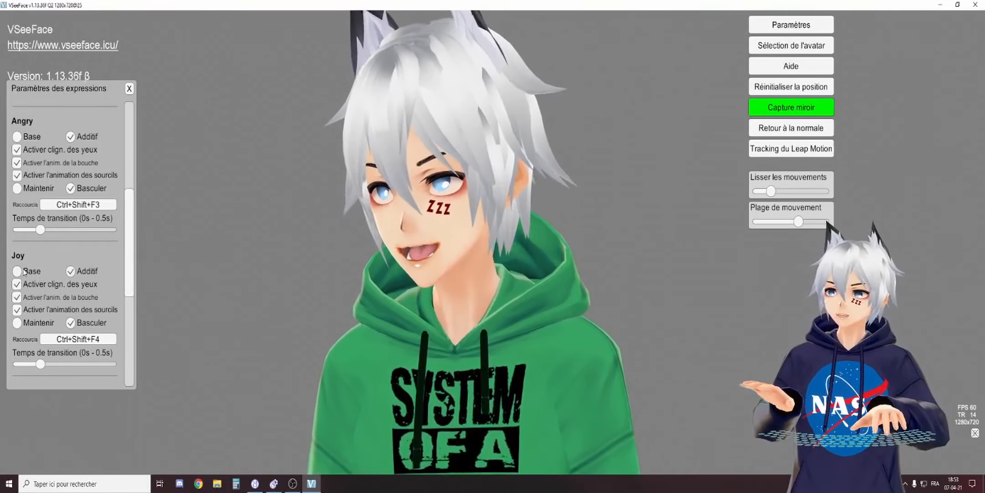
scroll(32, 219, up, 1)
click(30, 169)
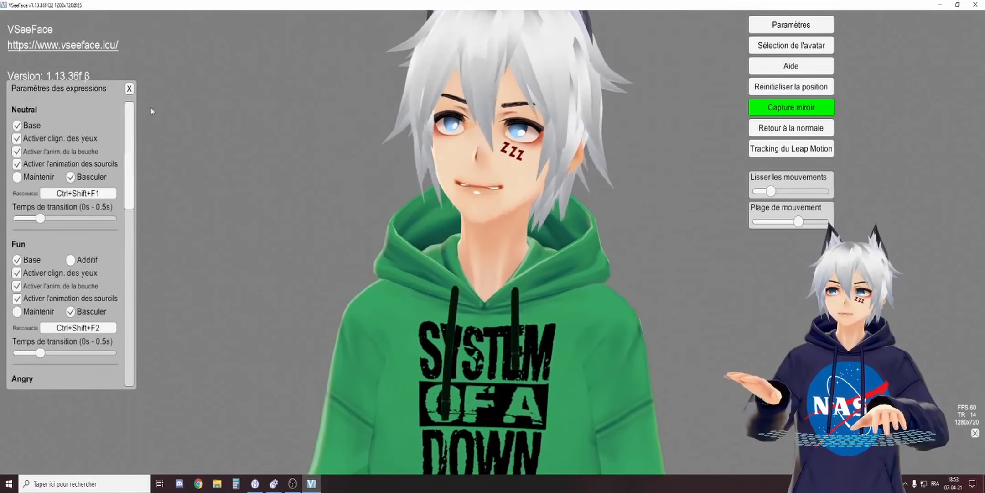
click(130, 88)
Open the general settings beside the avatar and try the focal distance at its minimum before restoring a mid-range value.
click(791, 25)
click(719, 29)
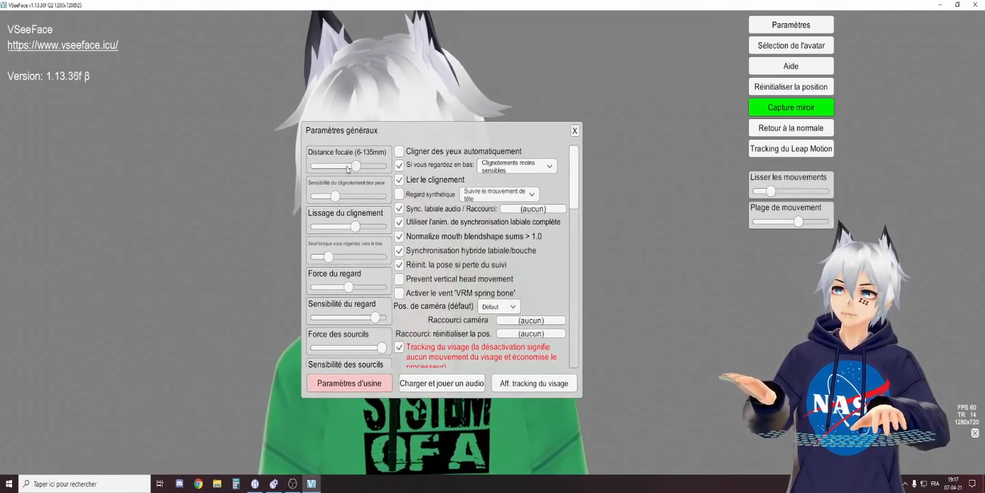
mouse_move(355, 168)
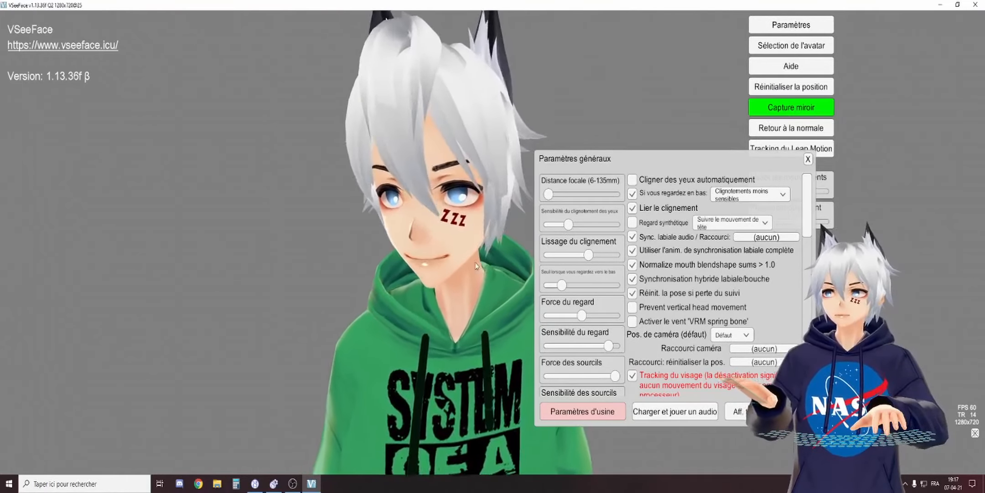
drag(547, 190, 593, 200)
drag(570, 227, 570, 227)
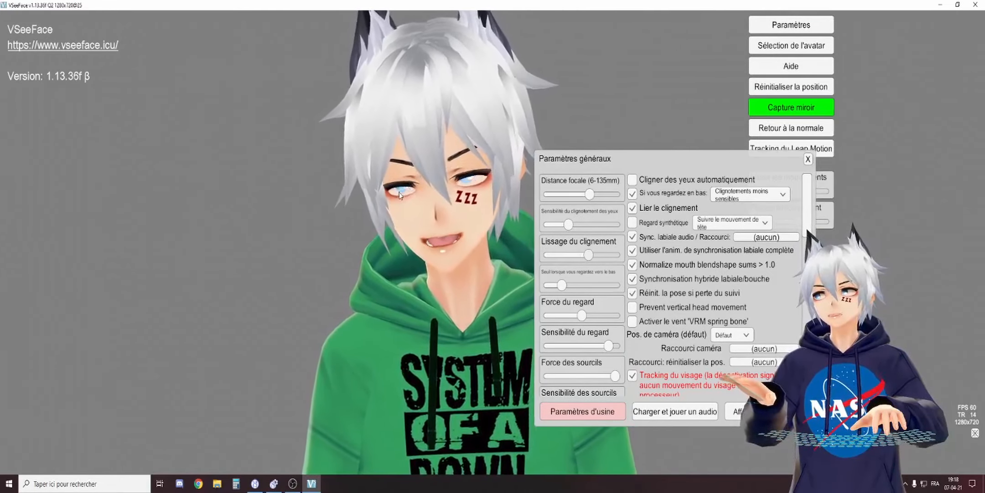
Examine the blink, gaze, eyebrow, lip-sync and mouth sliders along with the detection and graphics options in the general settings.
scroll(611, 273, down, 1)
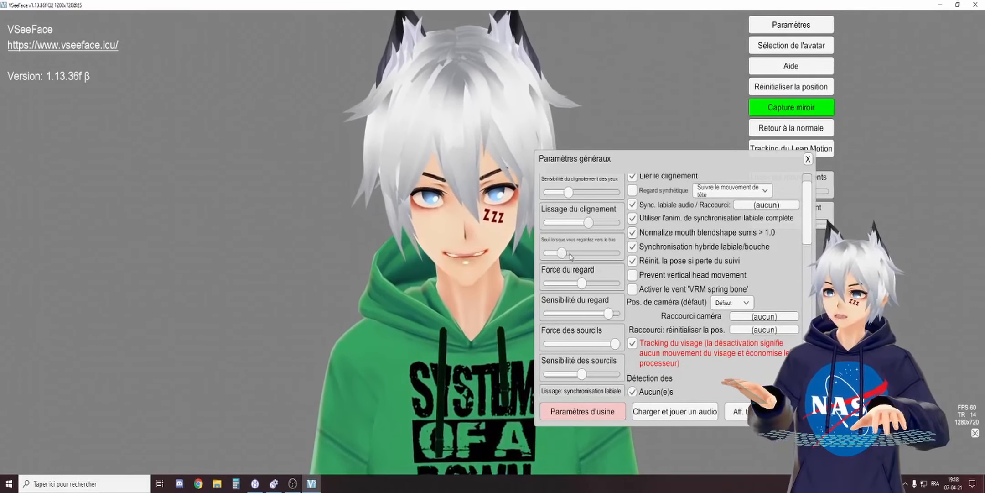
scroll(589, 254, down, 1)
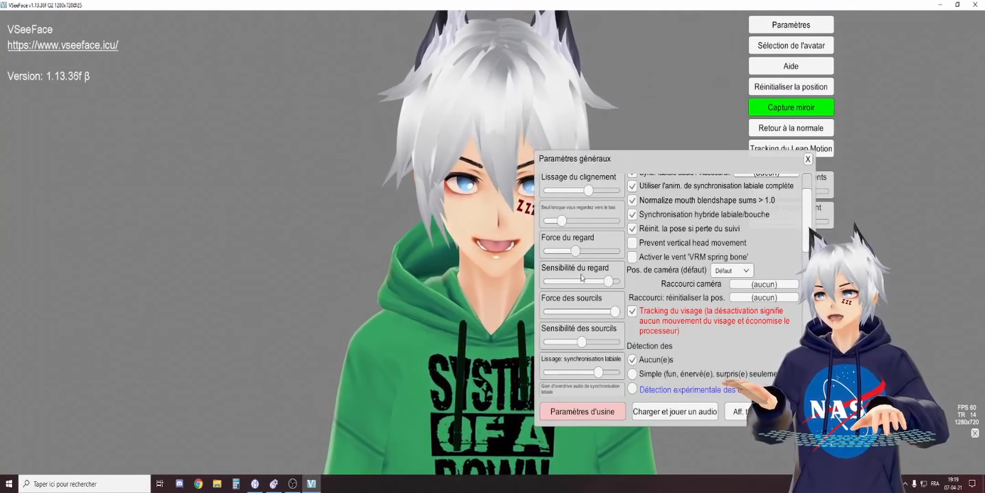
scroll(602, 273, down, 1)
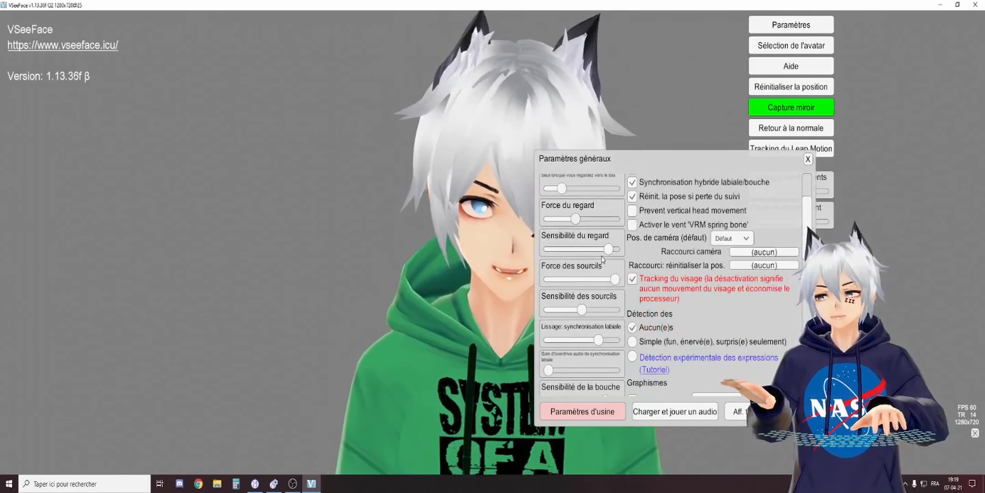
scroll(602, 259, down, 1)
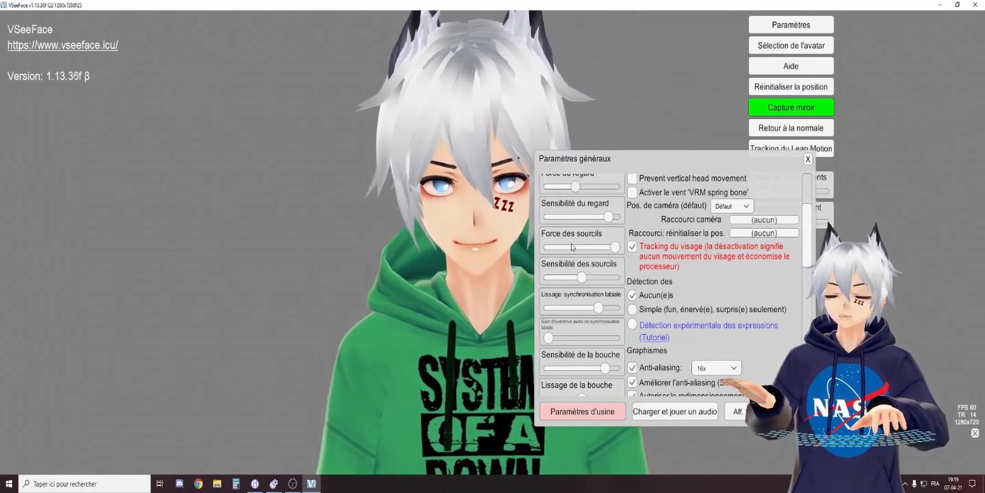
scroll(564, 271, down, 1)
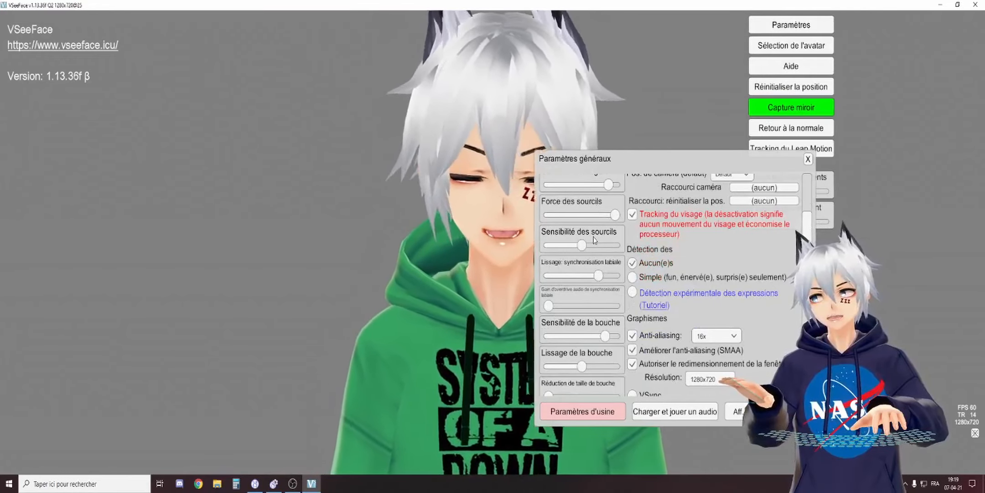
scroll(597, 234, up, 1)
scroll(596, 234, up, 6)
scroll(603, 264, down, 7)
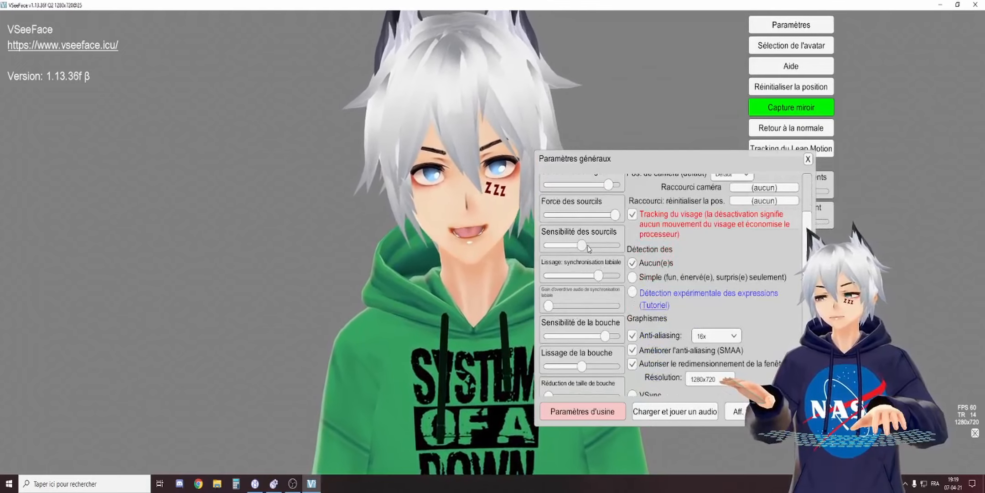
scroll(607, 279, down, 1)
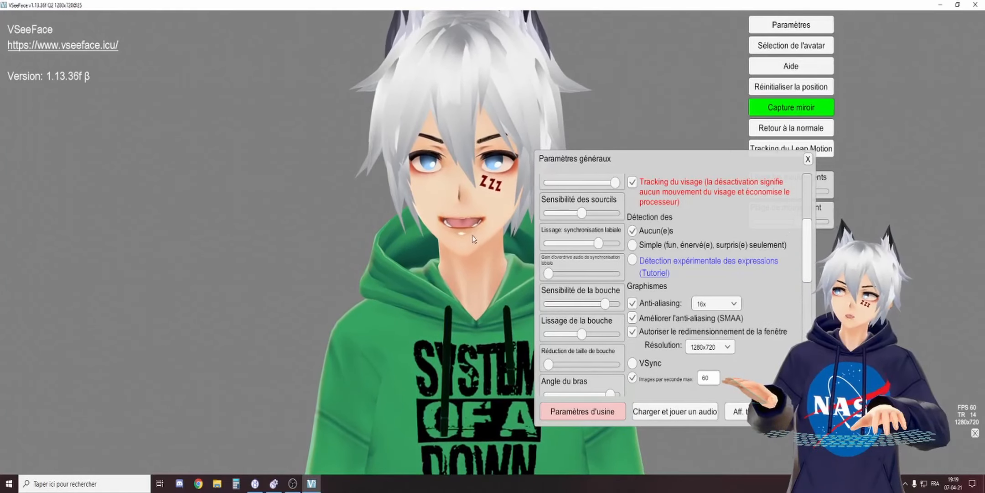
scroll(553, 290, down, 2)
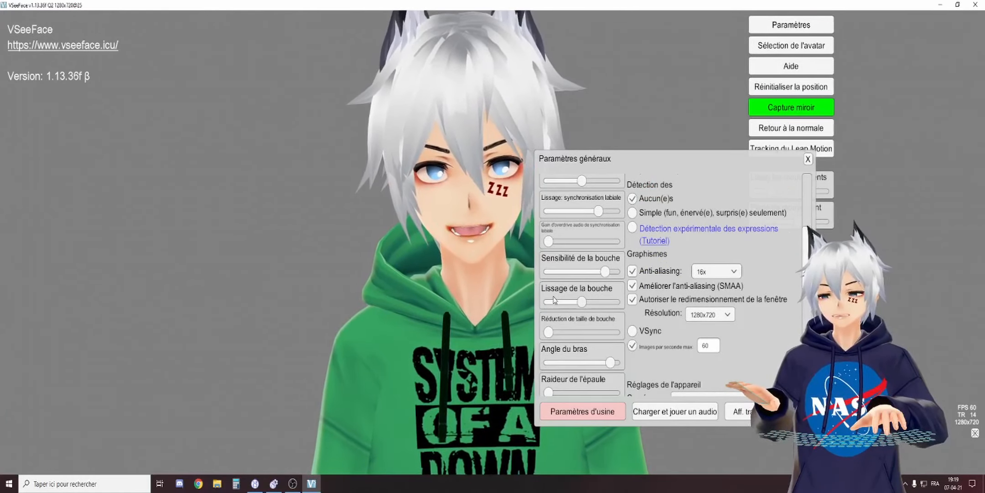
Try the neck stiffness (Raideur de la nuque) at its minimum and return it to mid-range.
scroll(553, 290, down, 4)
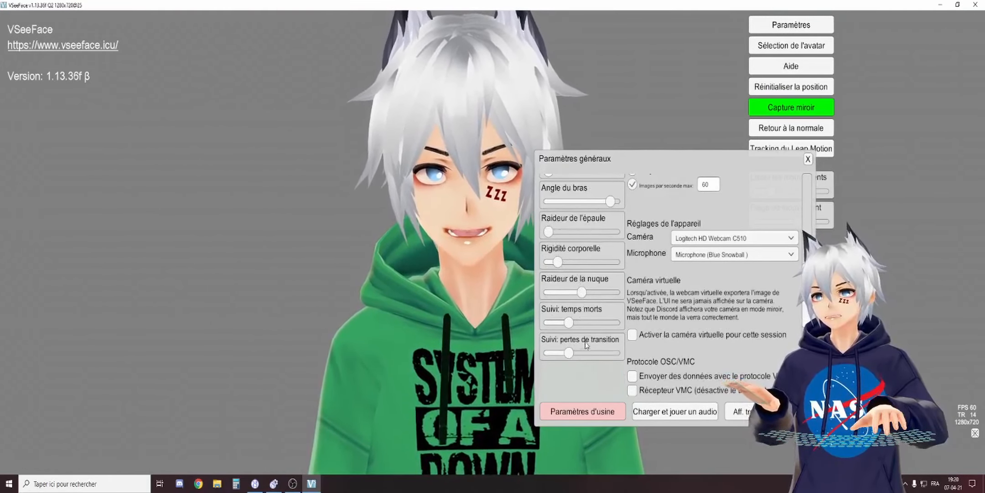
drag(581, 292, 548, 293)
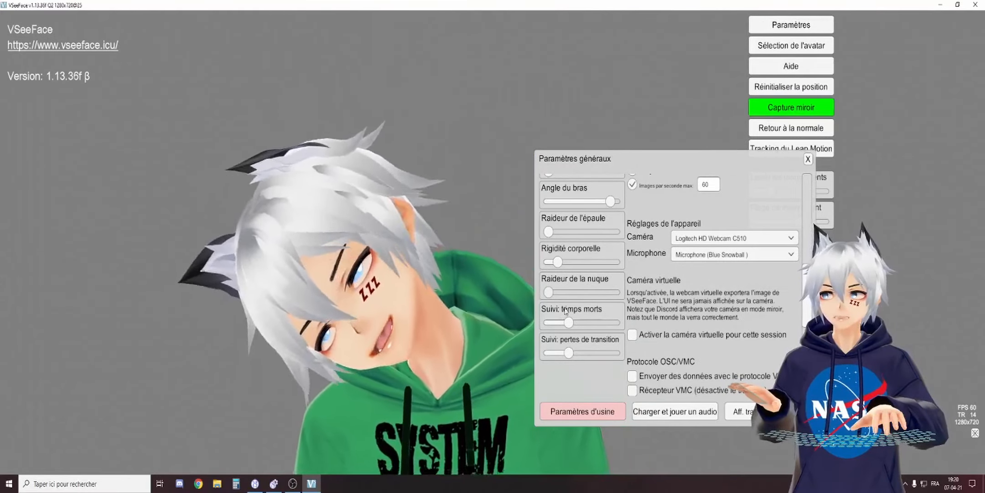
drag(548, 292, 585, 298)
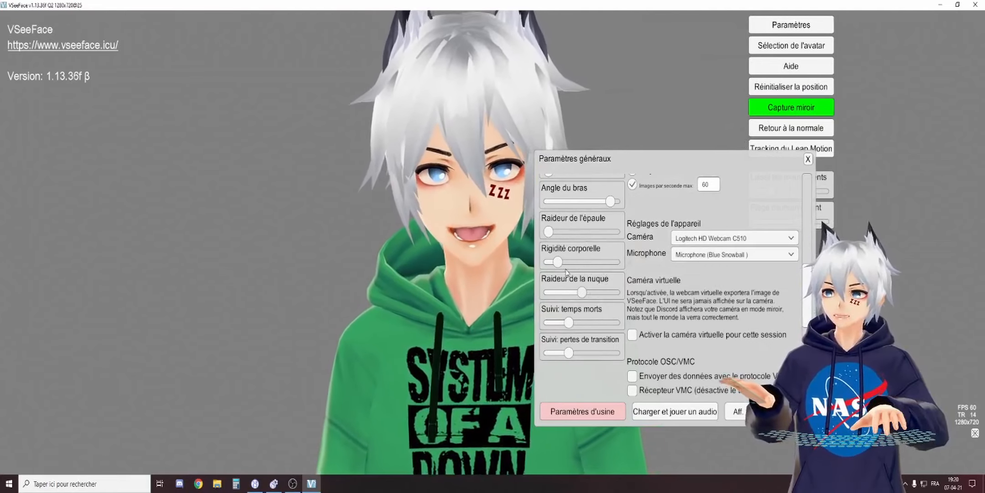
Reposition the general settings dialog near the avatar and turn off automatic blinking (Cligner des yeux automatiquement).
scroll(639, 288, up, 10)
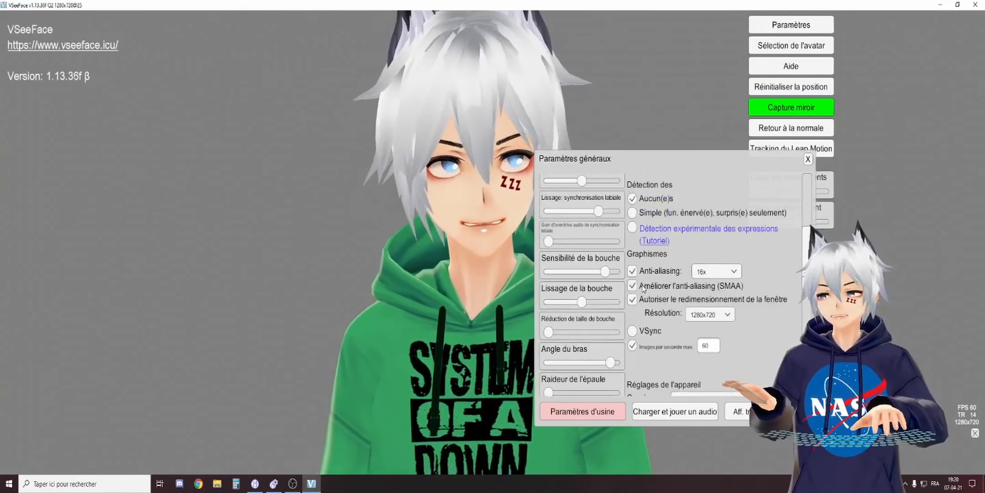
drag(657, 164, 681, 210)
click(598, 210)
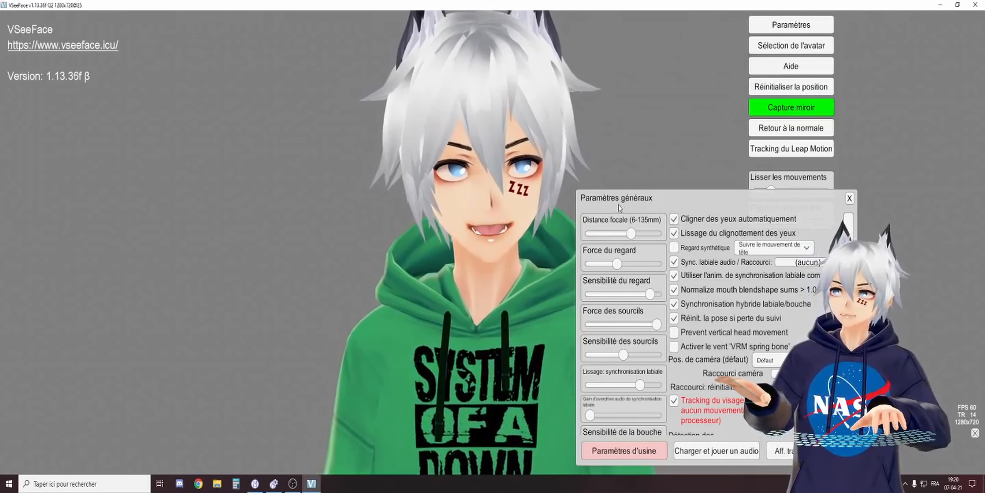
click(673, 219)
drag(712, 198, 685, 192)
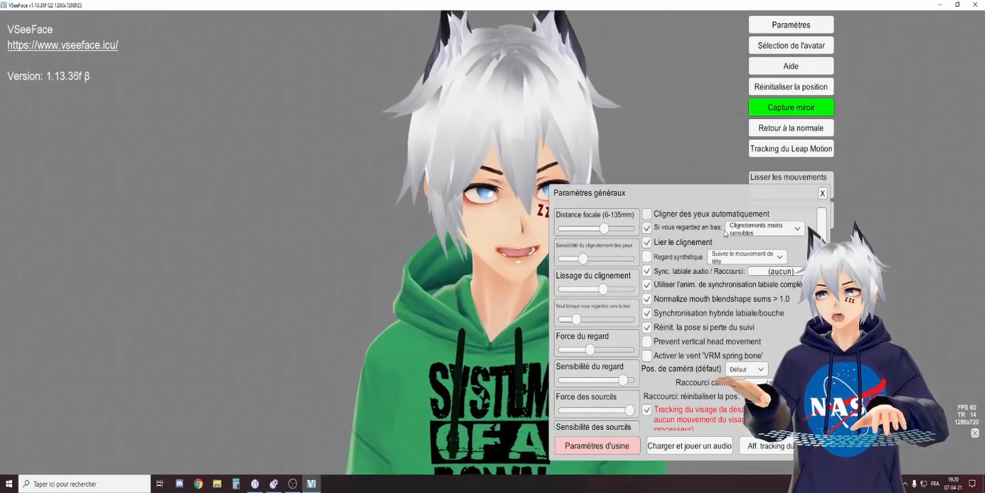
Try automatic blinking for looking down, return to Clignotements moins sensibles, and briefly unlink the eyes' blinking before relinking it.
click(759, 228)
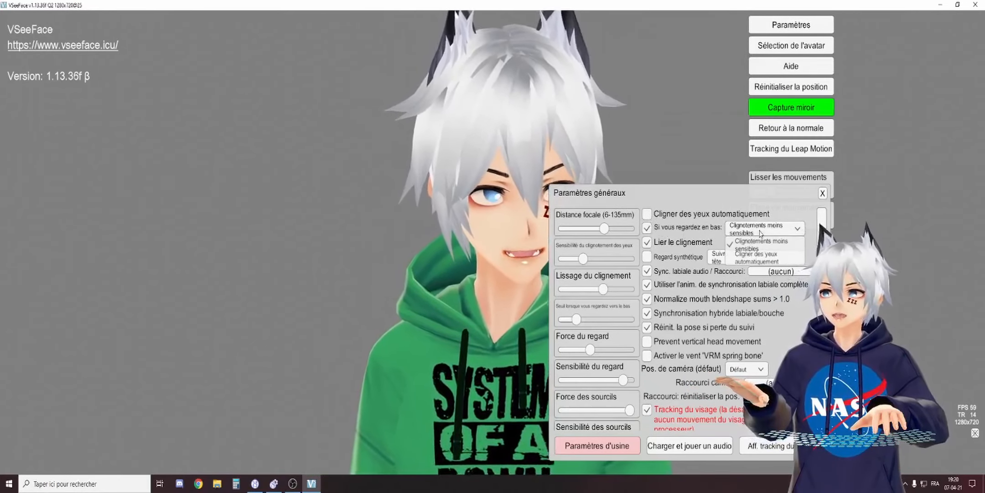
click(765, 259)
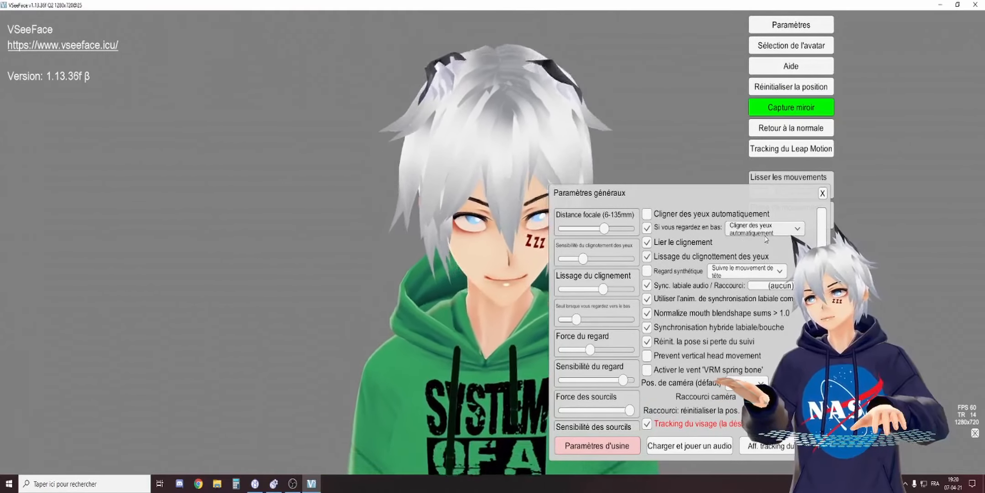
click(766, 235)
click(763, 251)
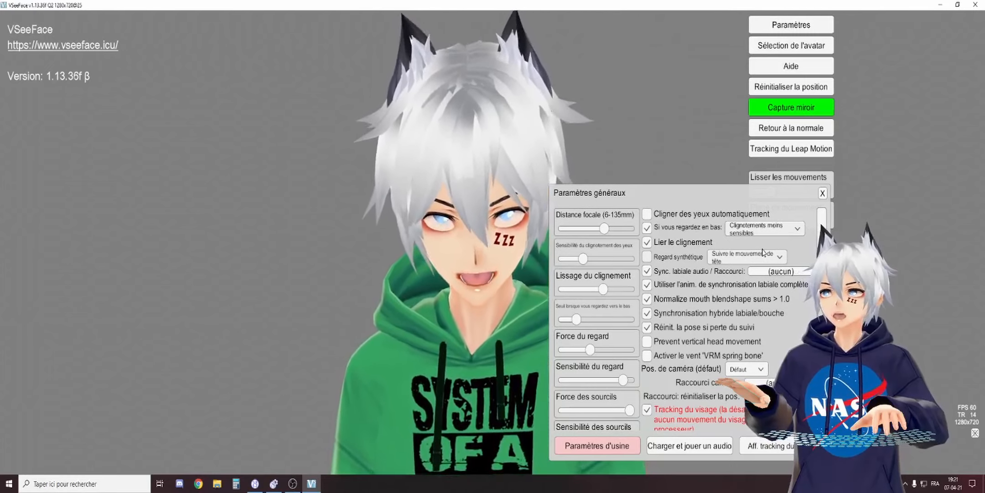
click(693, 242)
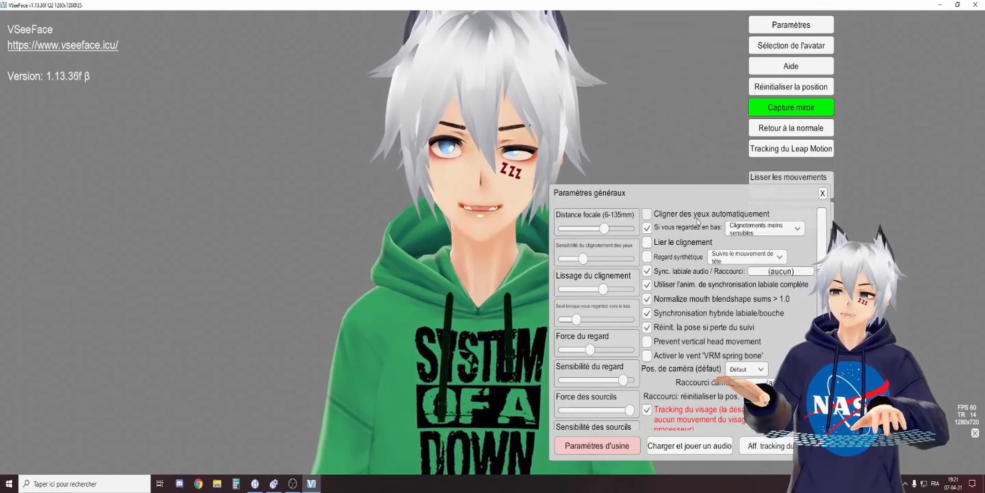
click(646, 242)
Try the synthetic gaze (Regard synthétique) with Regarde la caméra and move the settings dialog clear of the avatar.
click(651, 248)
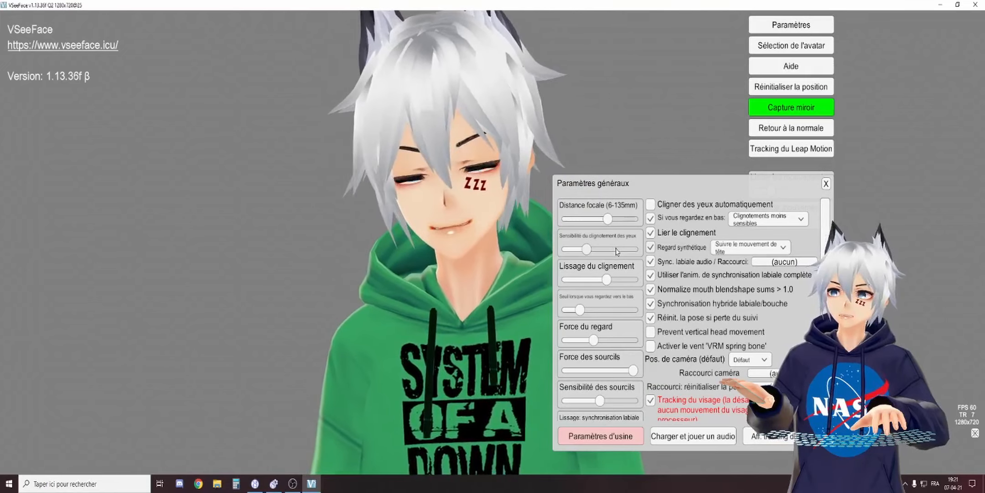
click(746, 250)
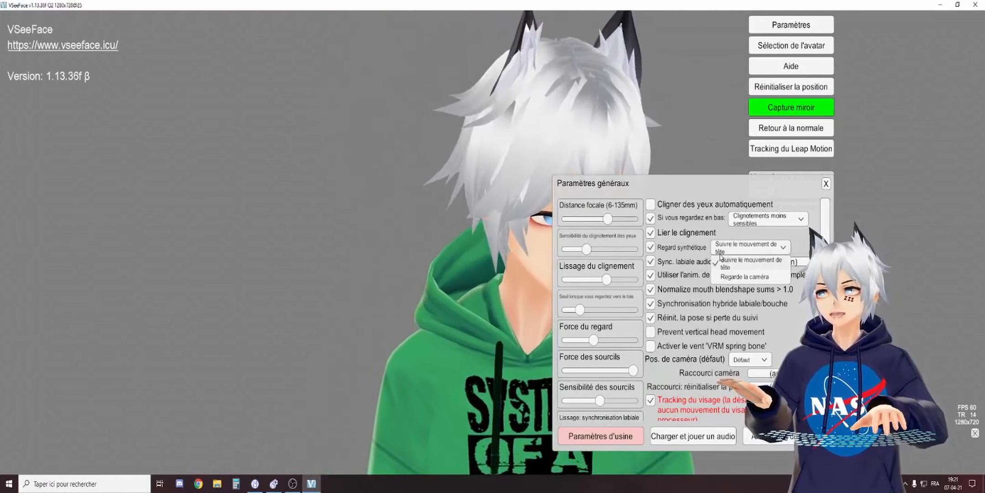
click(722, 277)
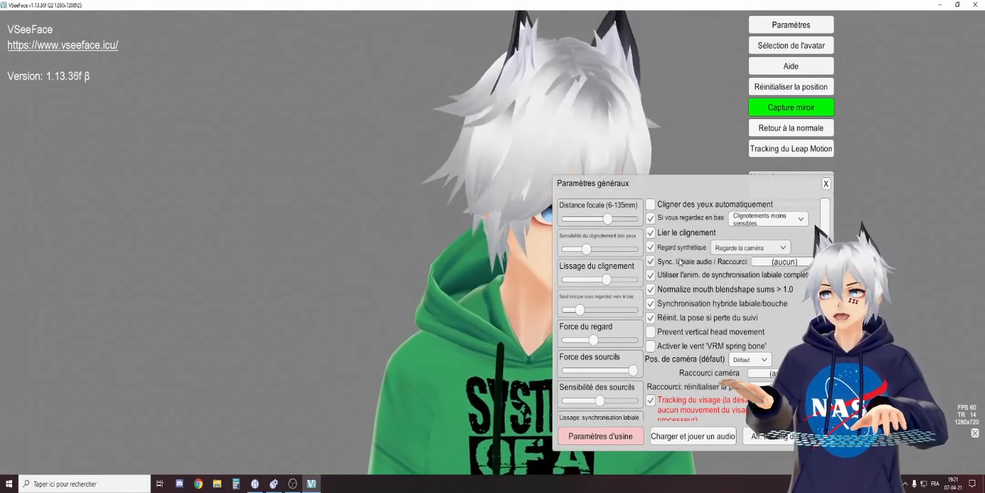
drag(641, 198, 755, 212)
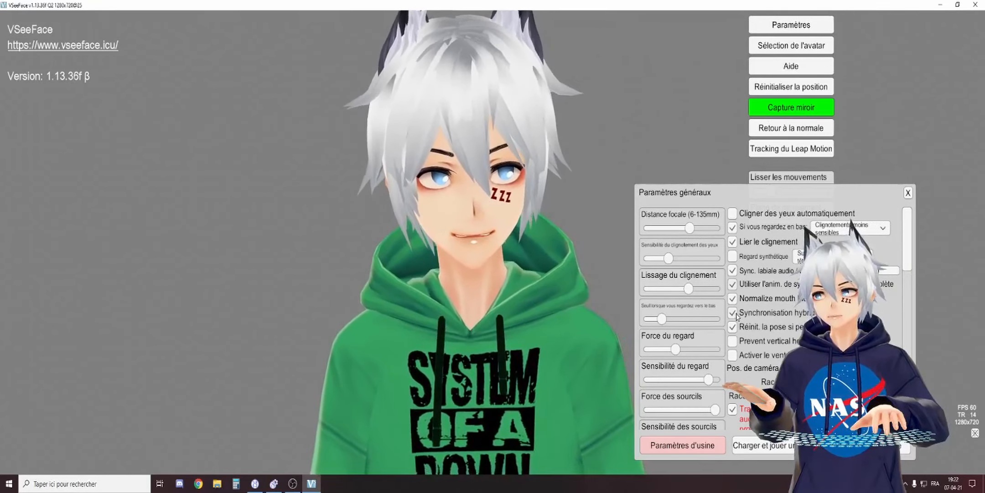
Try disabling hybrid lip/mouth synchronisation and the pose reset on tracking loss, switching both on again.
click(733, 313)
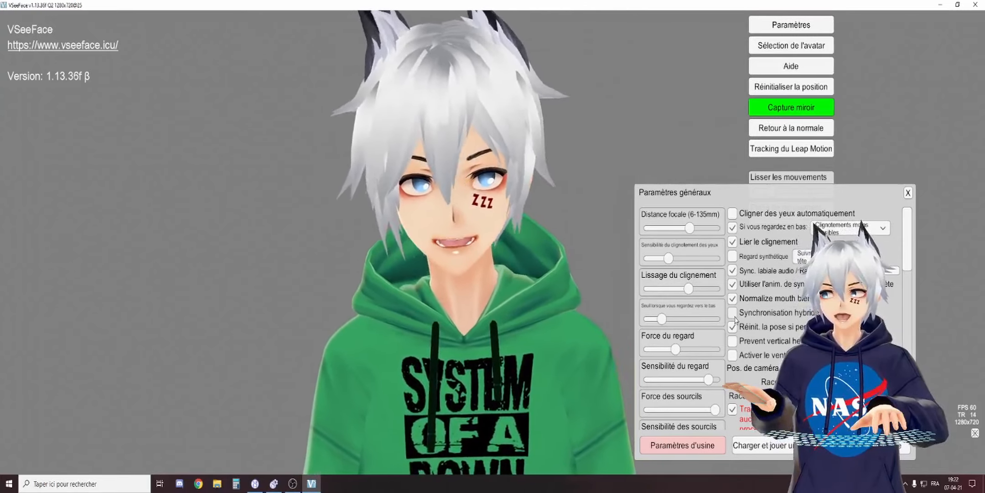
click(734, 317)
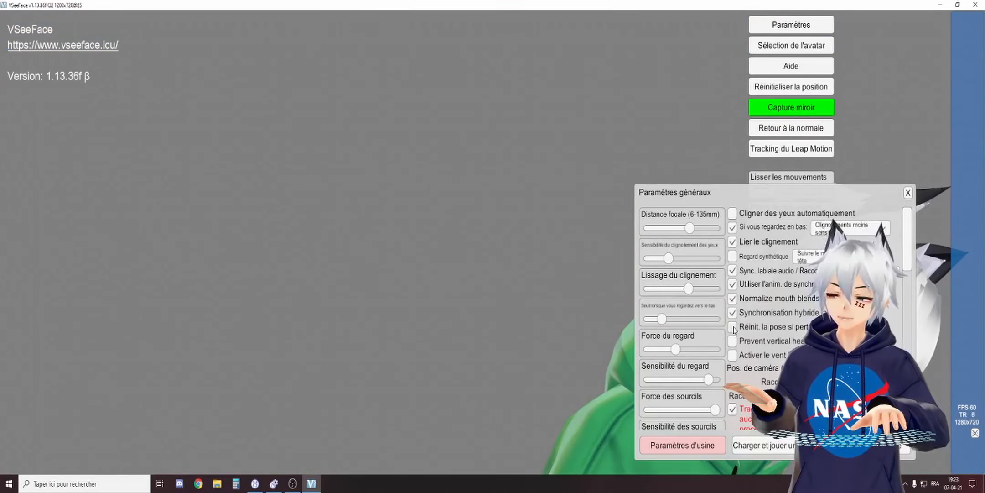
click(732, 328)
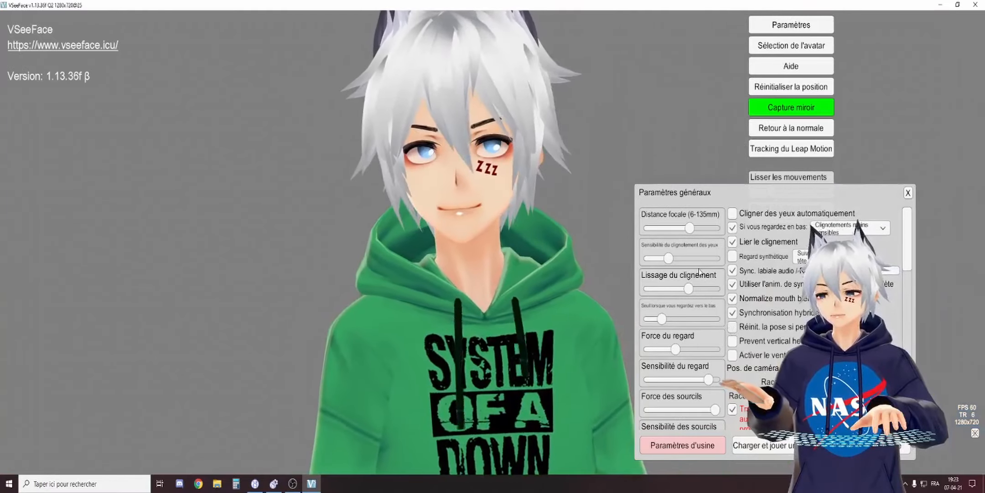
Try Prevent vertical head movement and the VRM spring bone wind, switching each one off again.
click(733, 341)
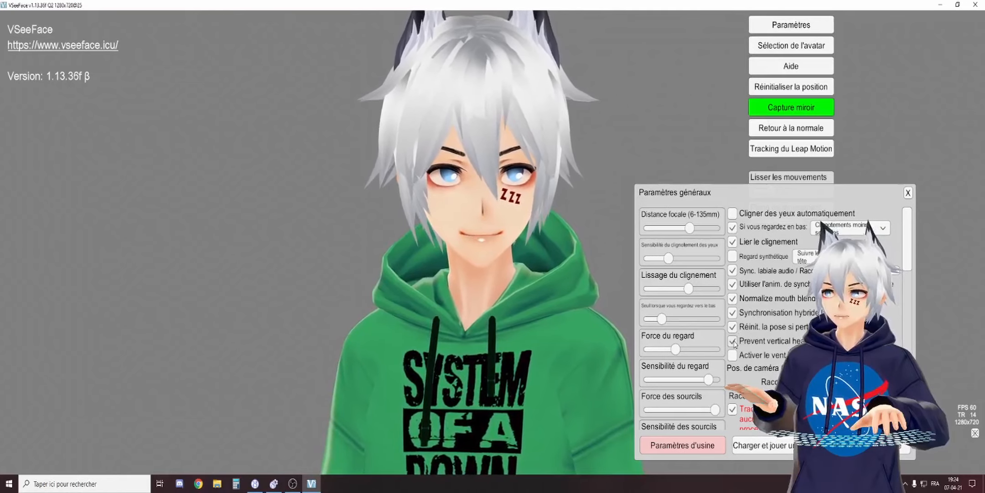
click(733, 341)
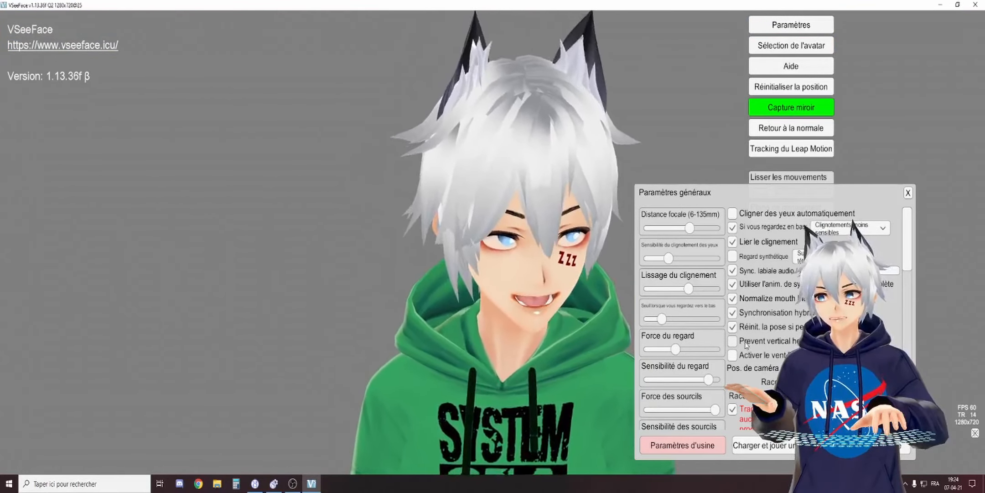
click(732, 355)
scroll(746, 346, down, 1)
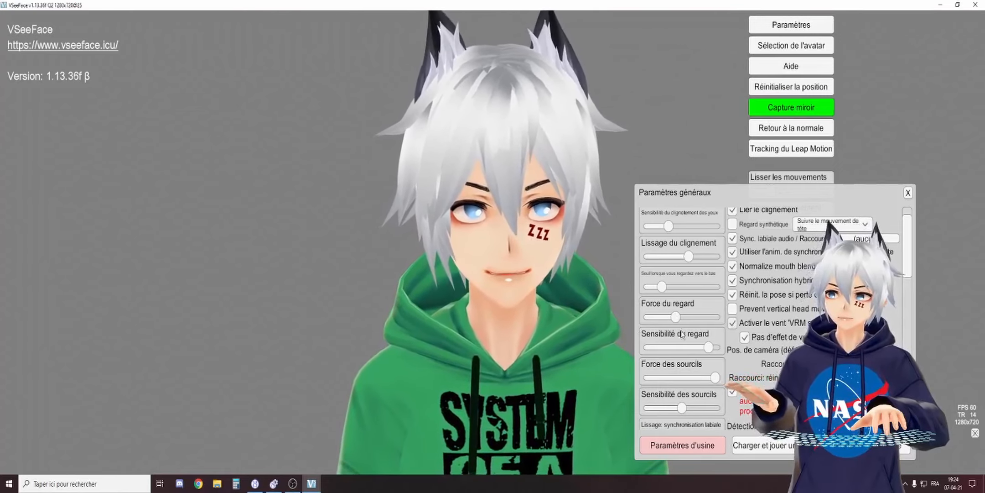
click(732, 322)
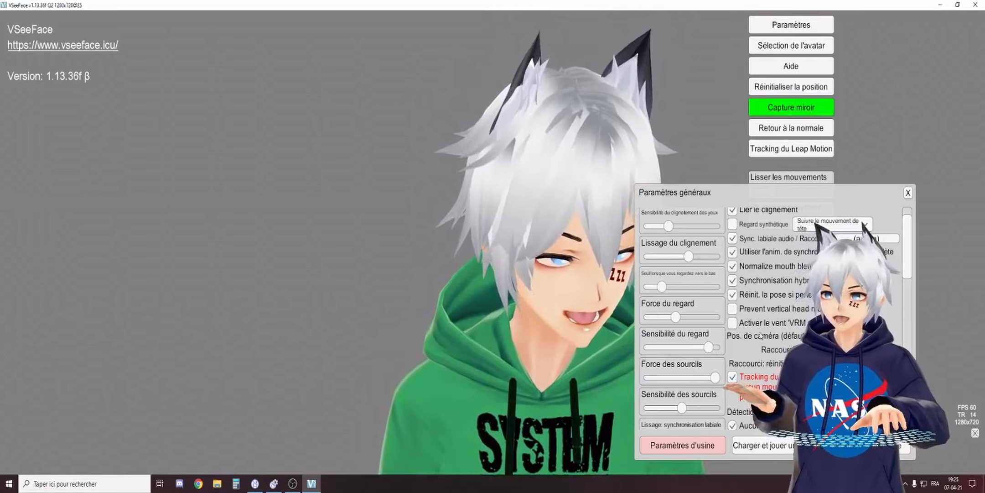
Try turning face tracking (Tracking du visage) off and switch it back on.
scroll(761, 337, down, 1)
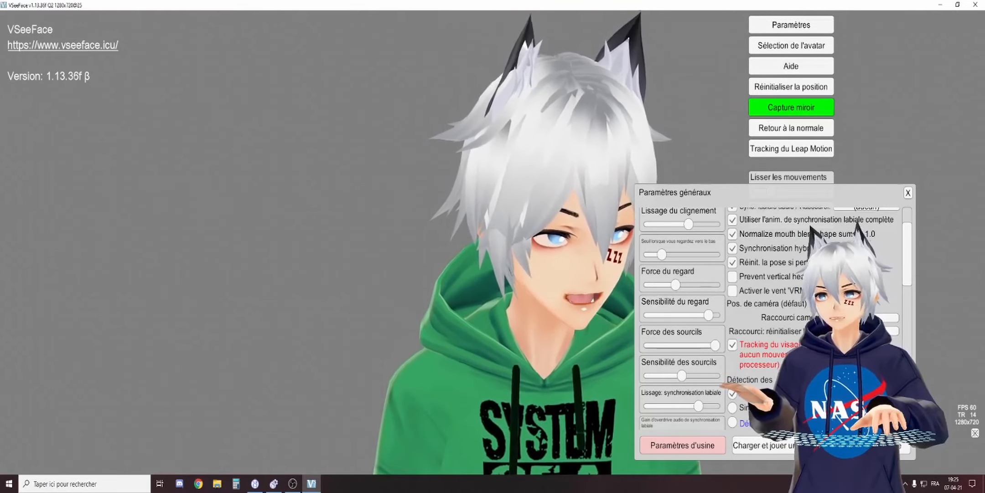
scroll(770, 320, down, 1)
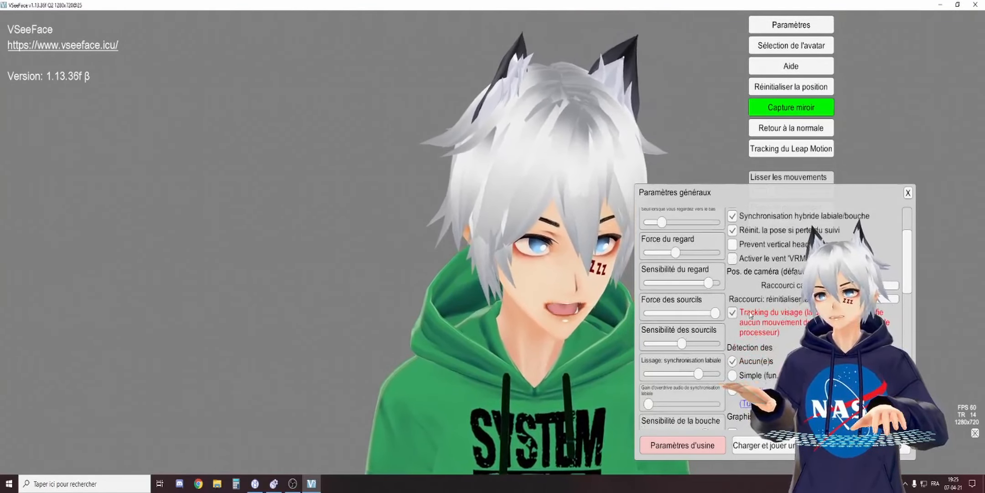
click(732, 312)
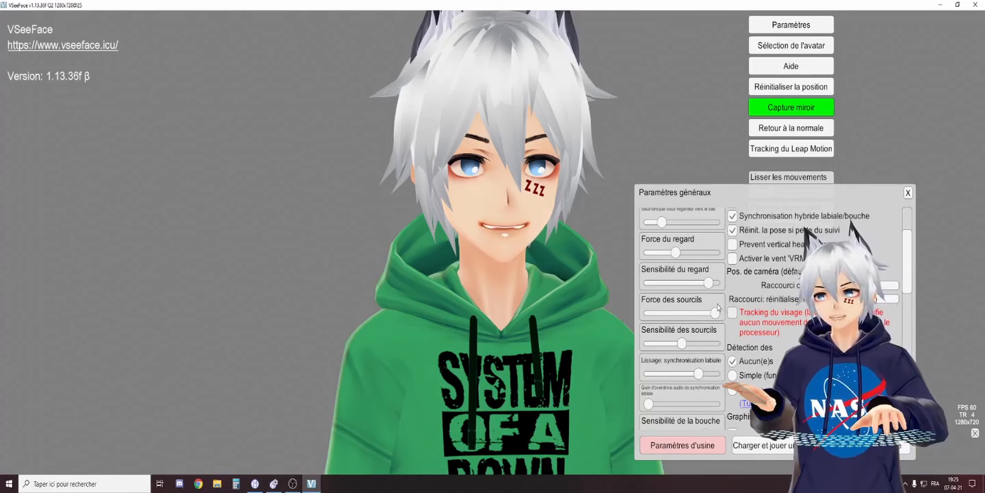
click(732, 312)
Try the Simple expression detection and return the detection to Aucun(e)s.
scroll(735, 310, down, 3)
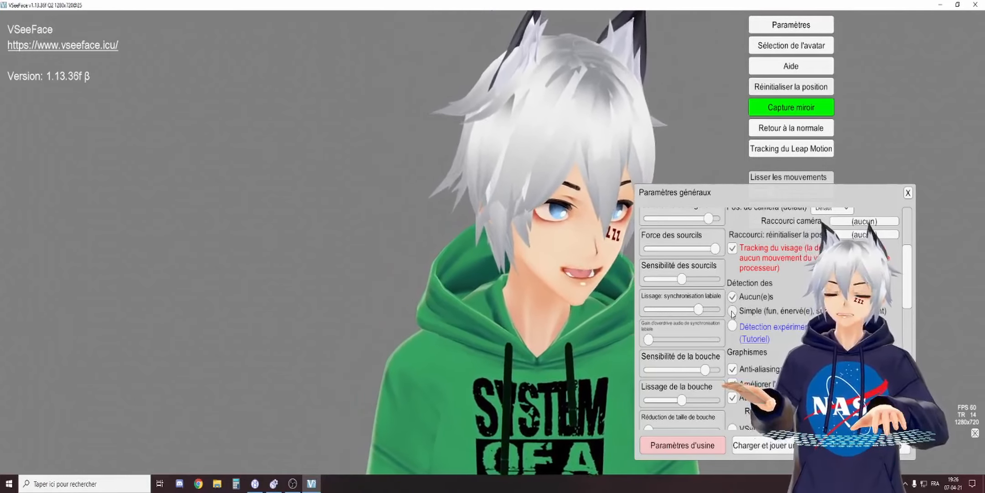
click(732, 312)
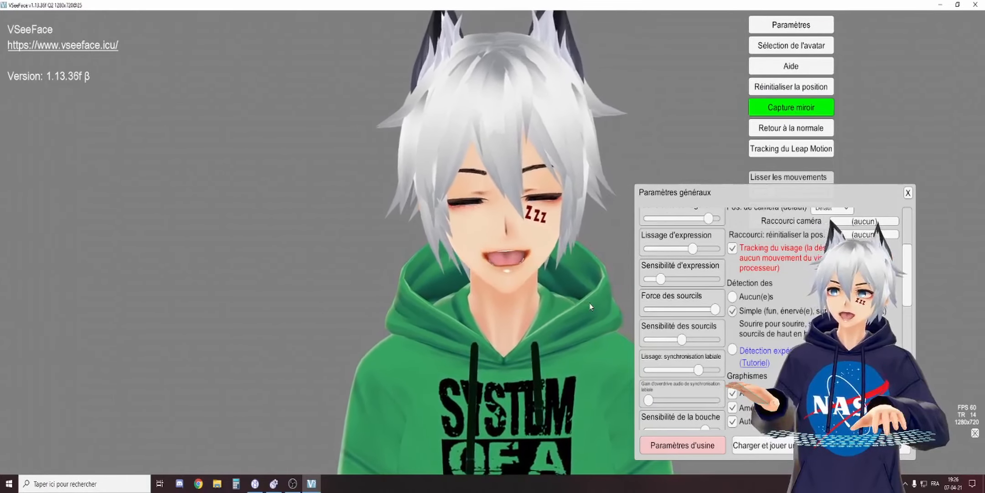
click(732, 297)
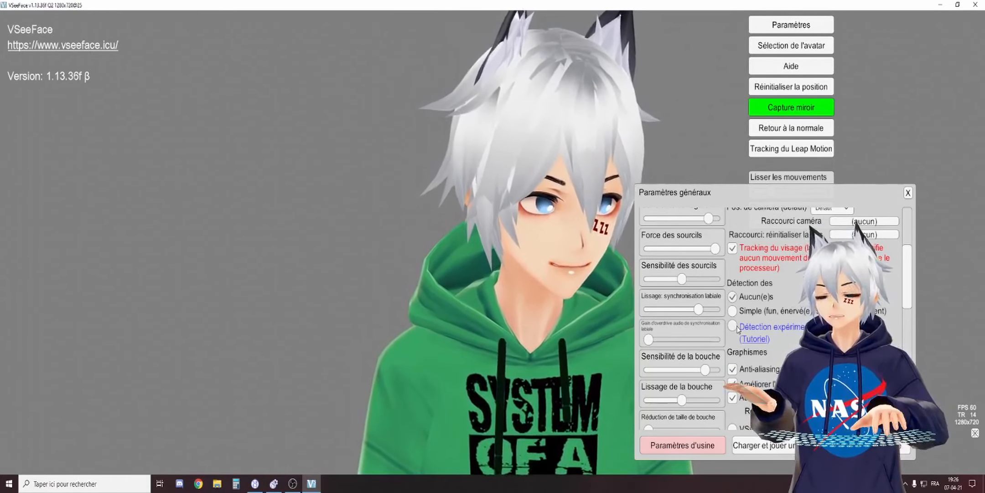
Try the experimental expression detection, move the settings dialog aside, and record a Surprised expression sample.
click(735, 326)
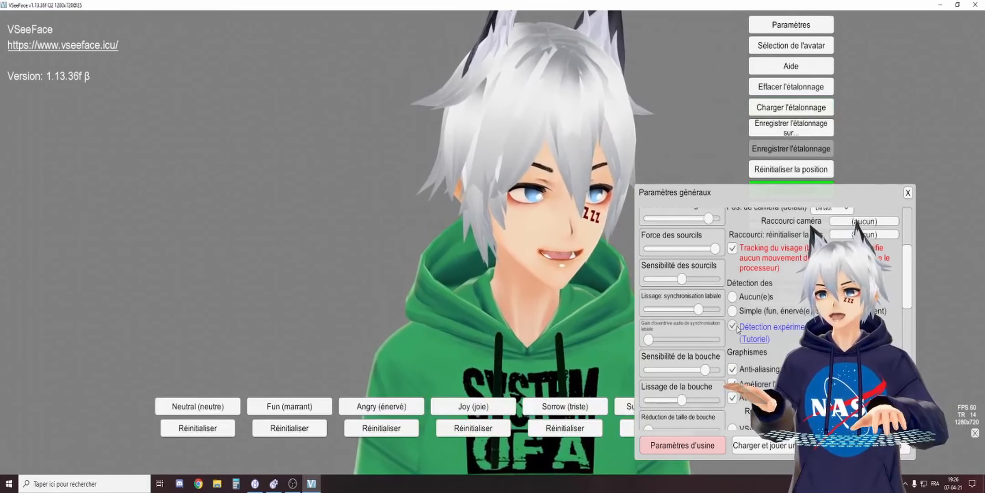
drag(717, 203, 742, 85)
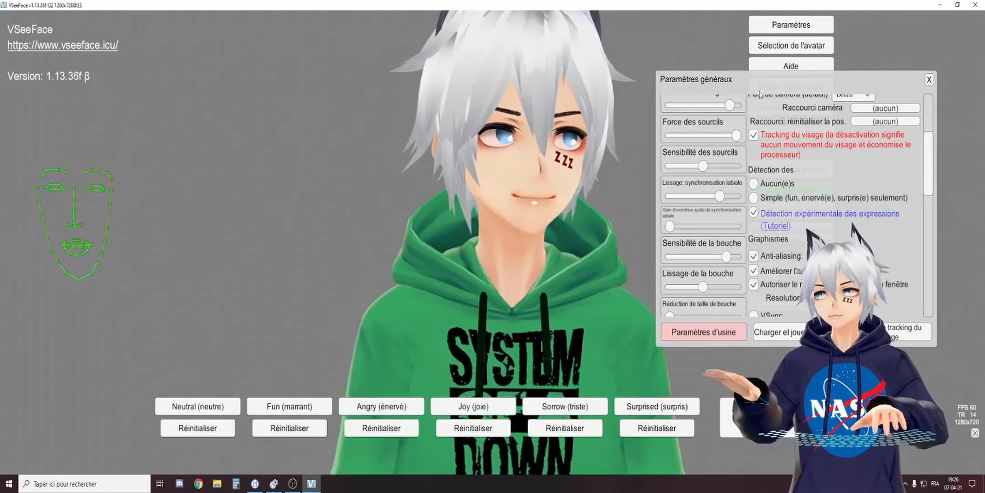
drag(877, 99, 902, 94)
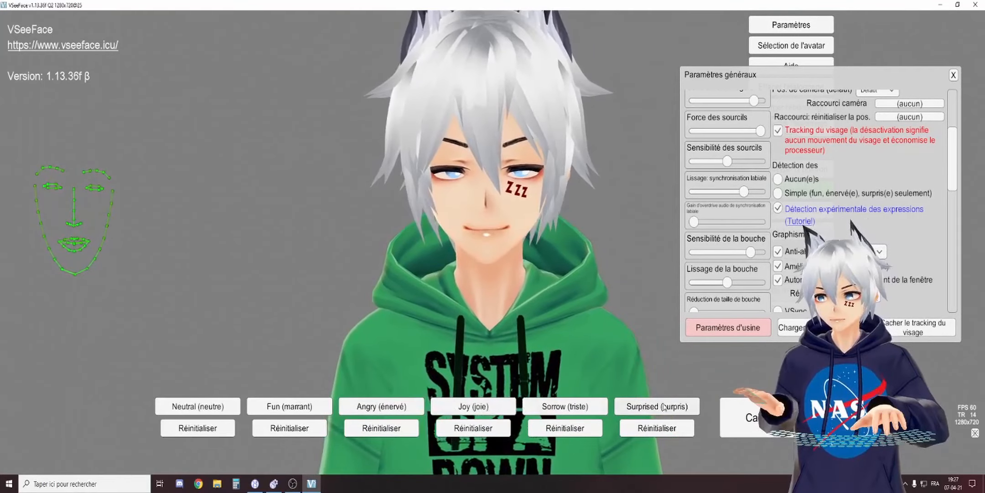
click(648, 406)
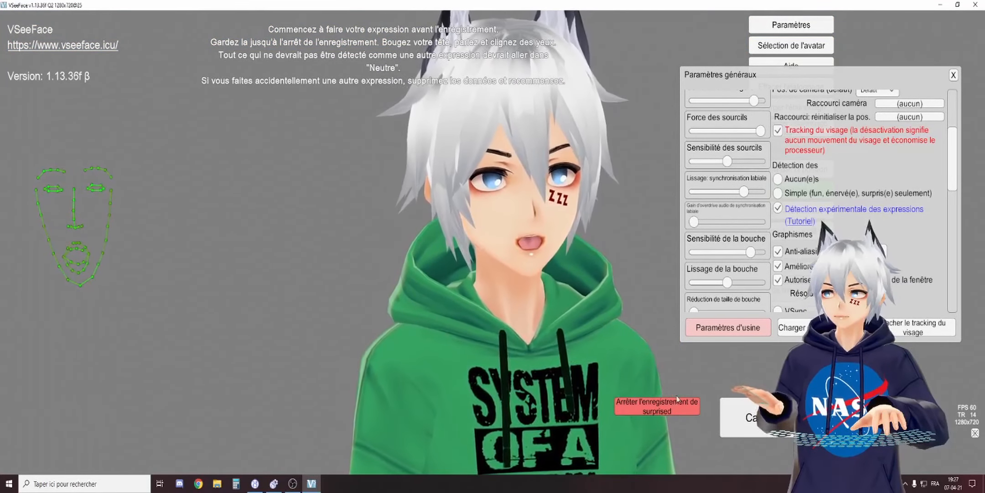
click(677, 409)
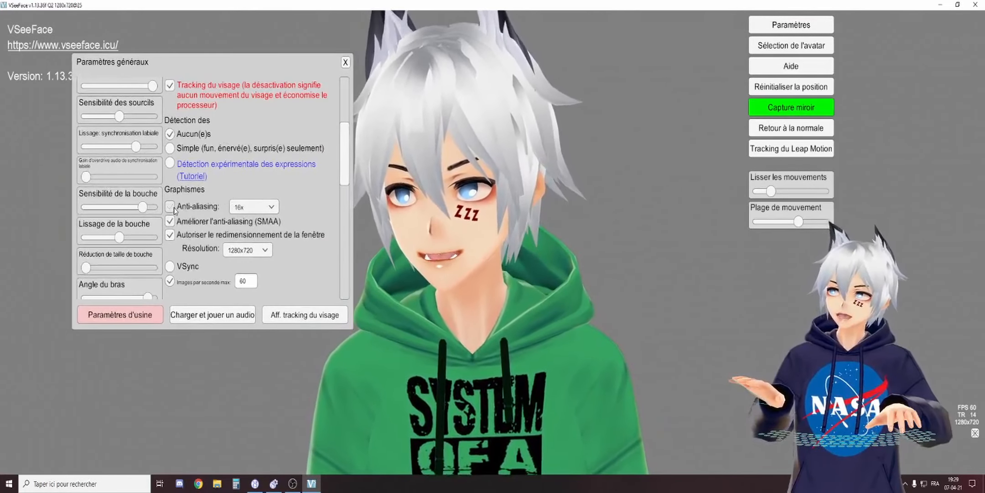
Try the graphics with anti-aliasing off and at 2x, leaving it enabled at 16x.
click(244, 209)
click(233, 208)
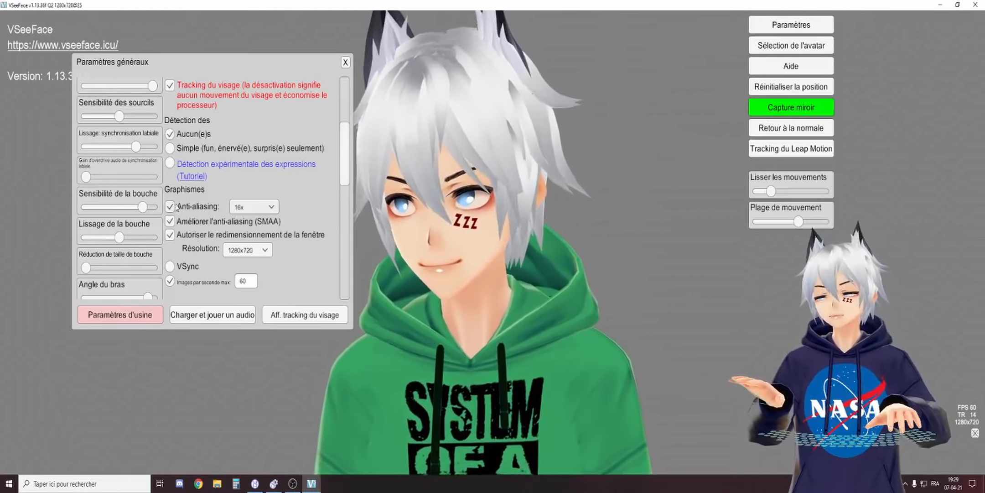
click(250, 208)
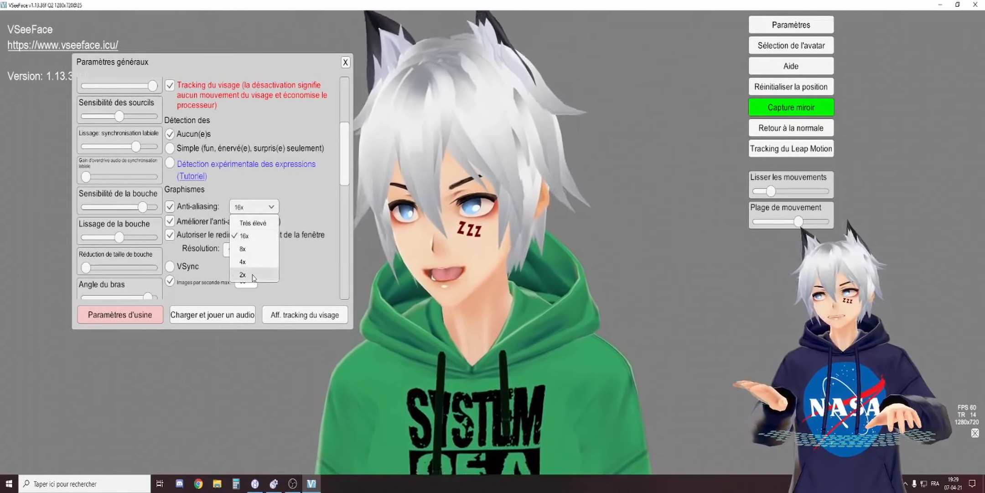
click(242, 274)
click(252, 235)
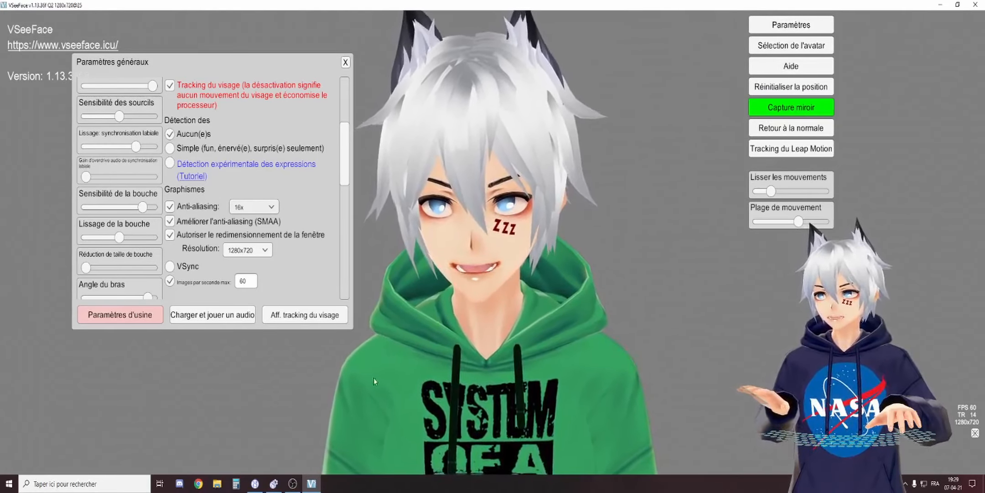
click(270, 207)
click(270, 210)
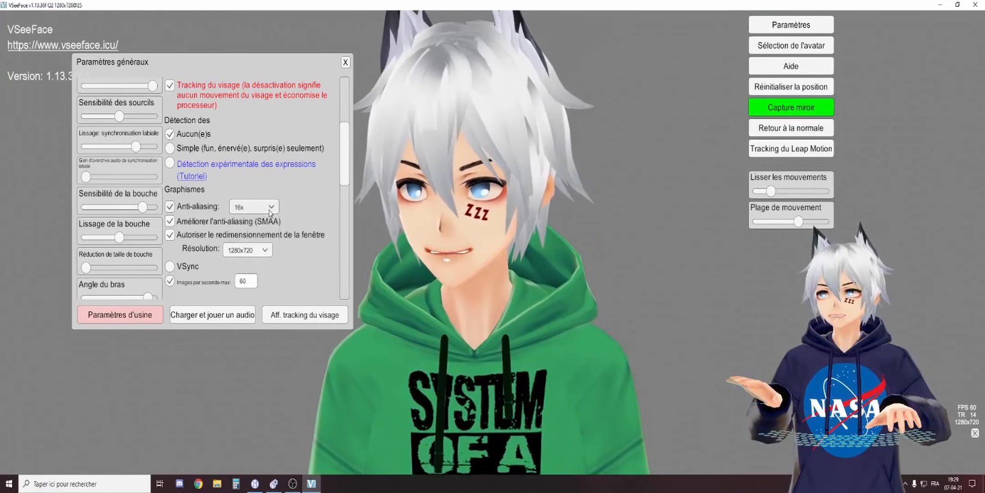
click(170, 207)
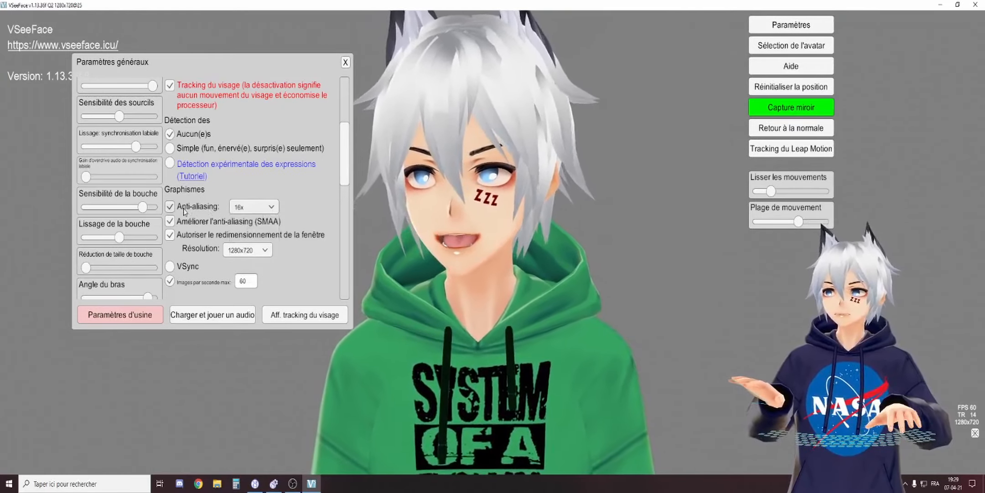
click(204, 208)
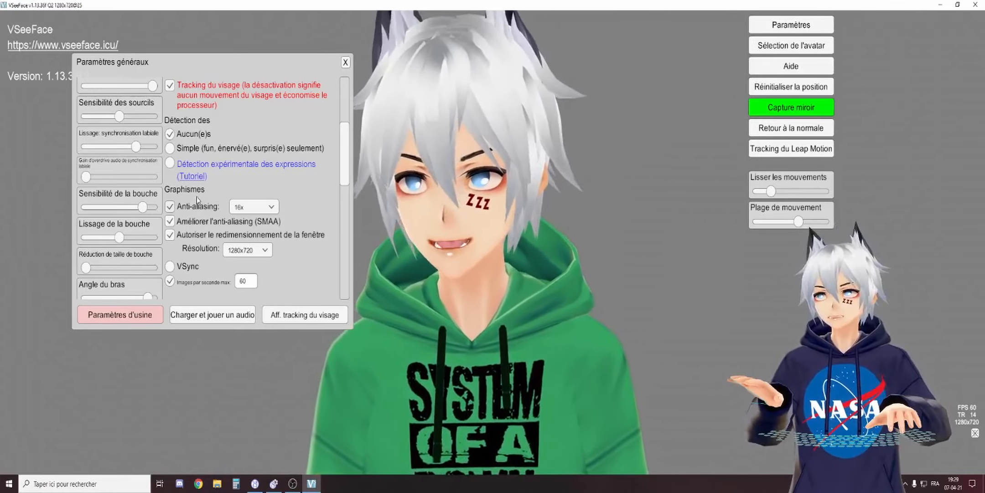
Compare the graphics with anti-aliasing off and on, check its quality levels, and keep it enabled at 16x.
click(197, 206)
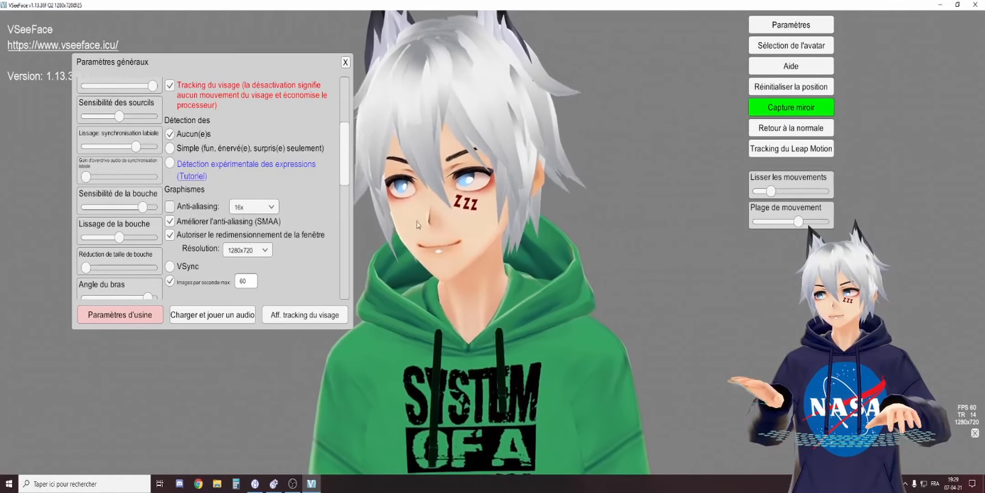
click(197, 206)
click(253, 207)
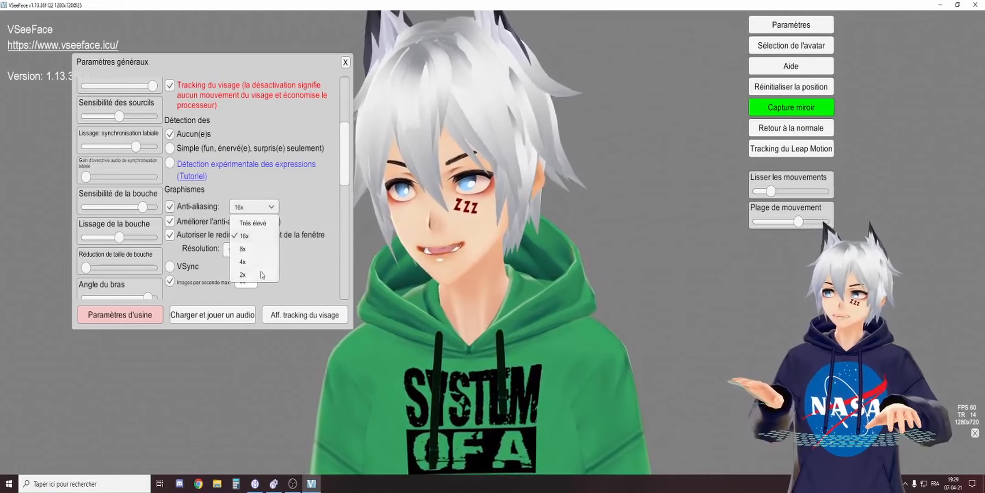
click(197, 207)
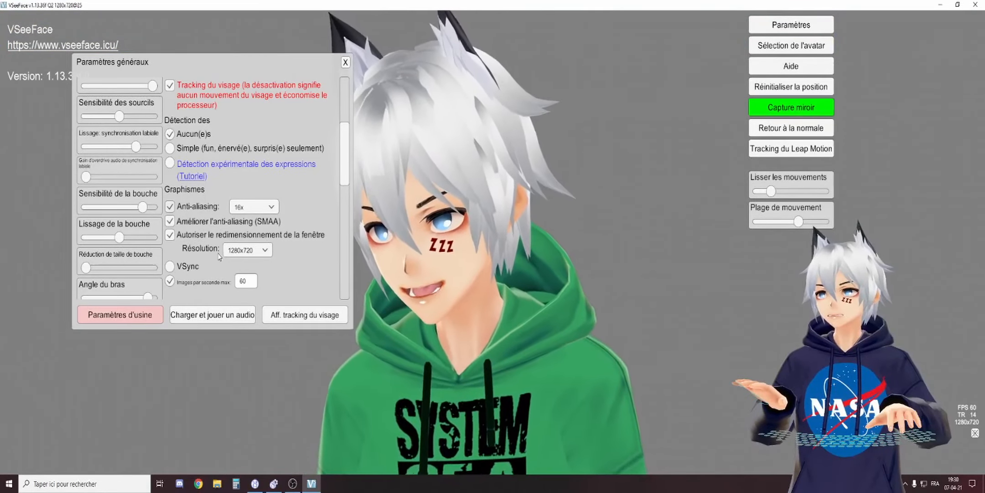
Examine the window resolution choices, the VSync option and the maximum frames-per-second setting without changing them.
drag(296, 4, 411, 1)
click(255, 251)
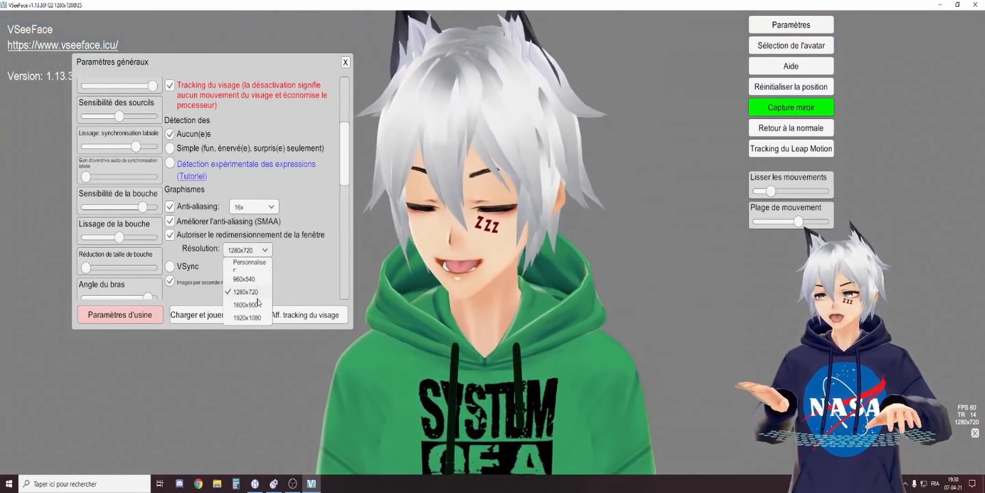
click(247, 251)
scroll(177, 234, down, 1)
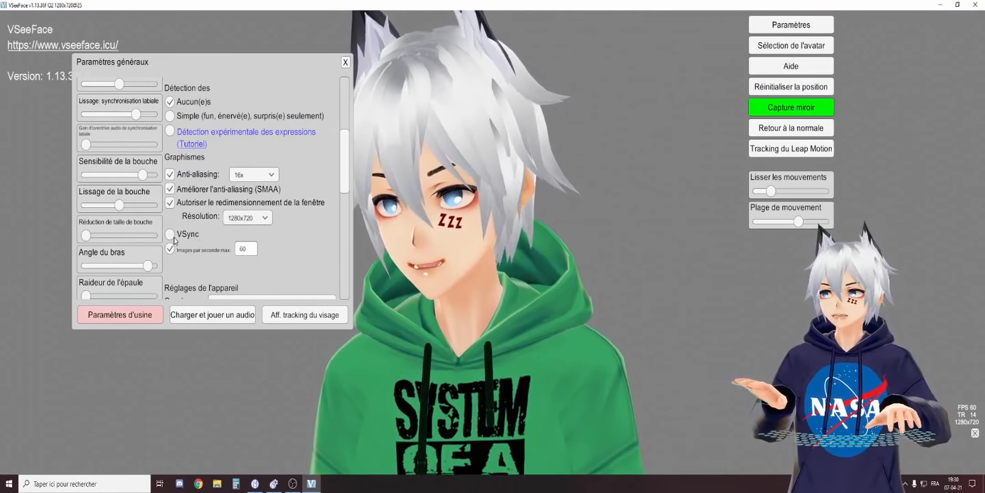
click(171, 248)
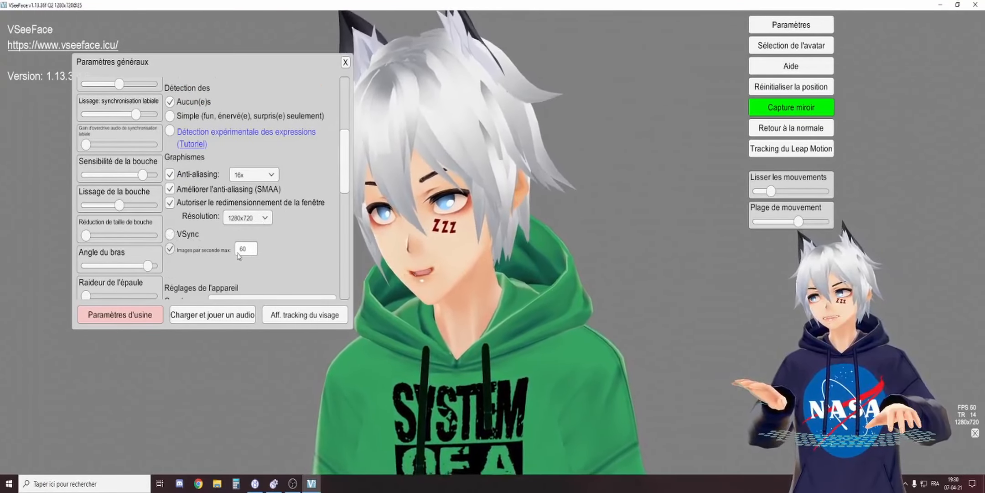
double_click(242, 250)
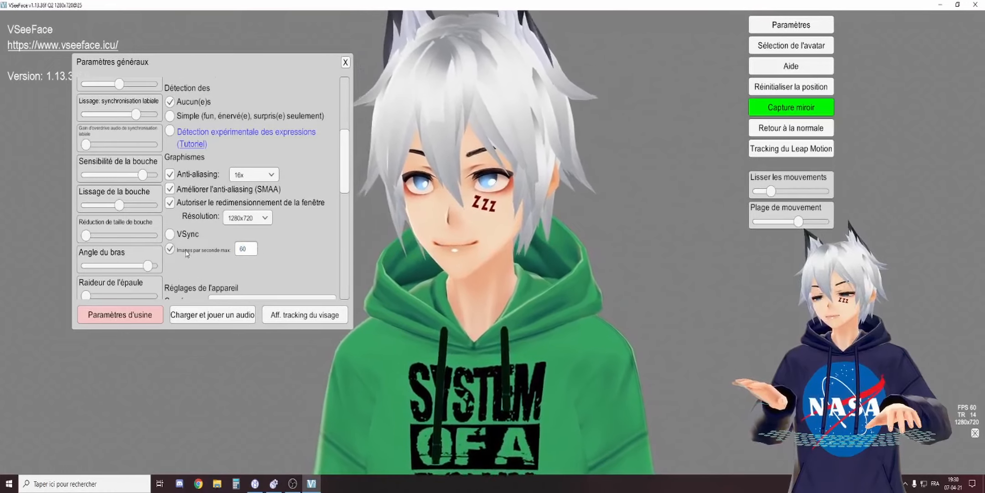
Look through the camera and microphone, virtual camera, OSC/VMC protocol and advanced settings.
scroll(211, 230, down, 2)
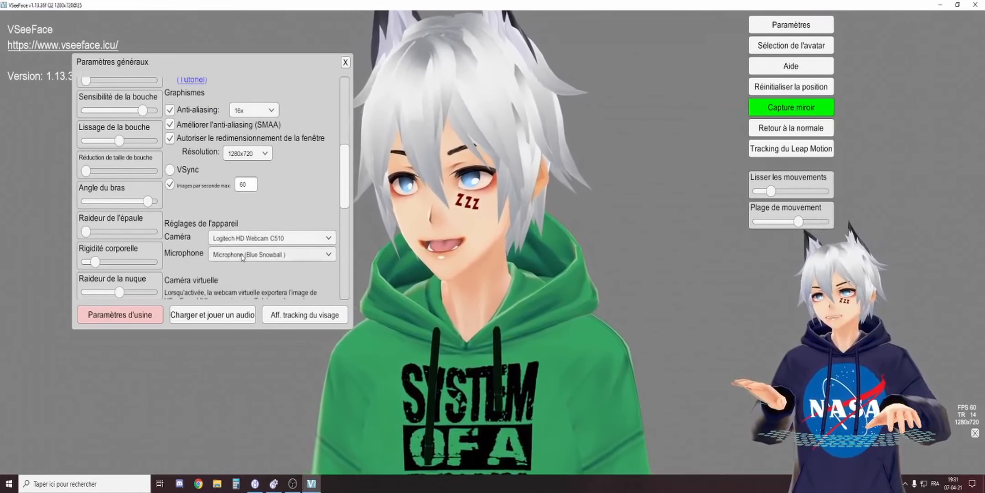
scroll(242, 256, down, 4)
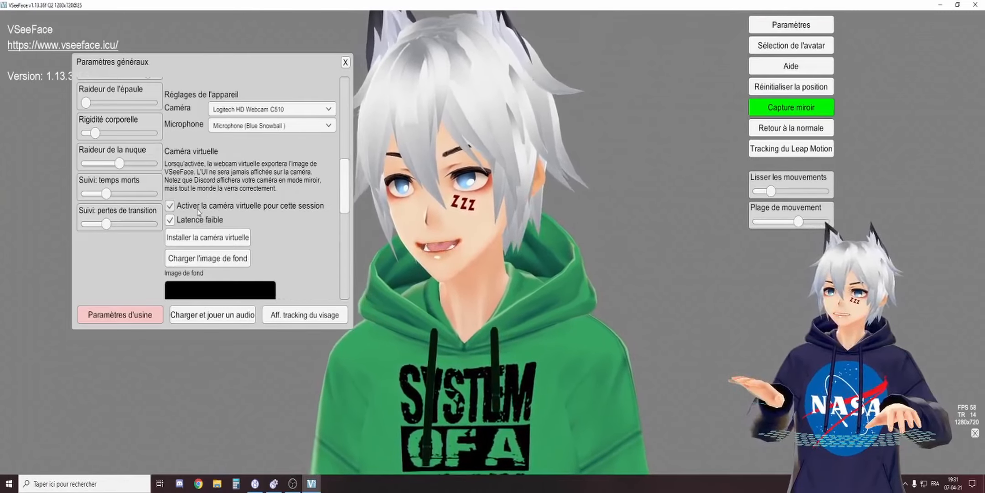
scroll(198, 211, down, 2)
scroll(211, 179, up, 1)
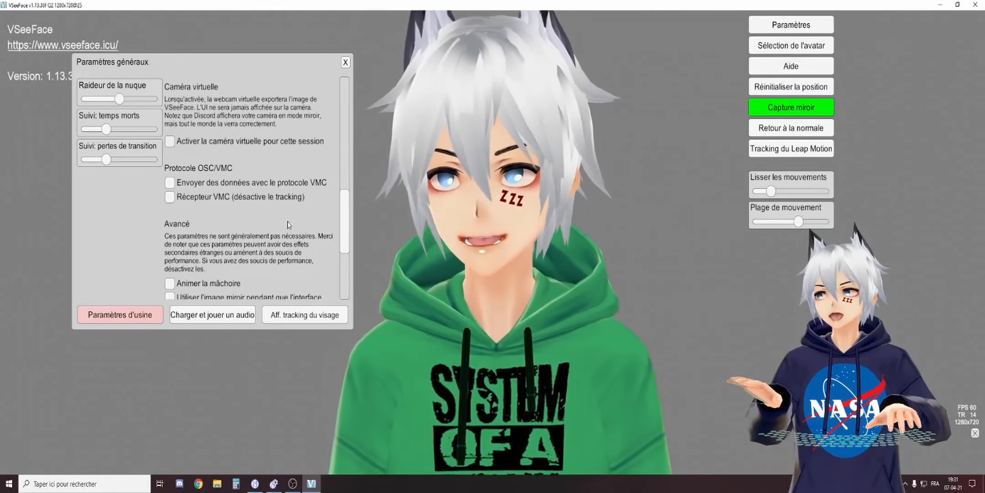
scroll(196, 173, down, 2)
scroll(201, 181, down, 1)
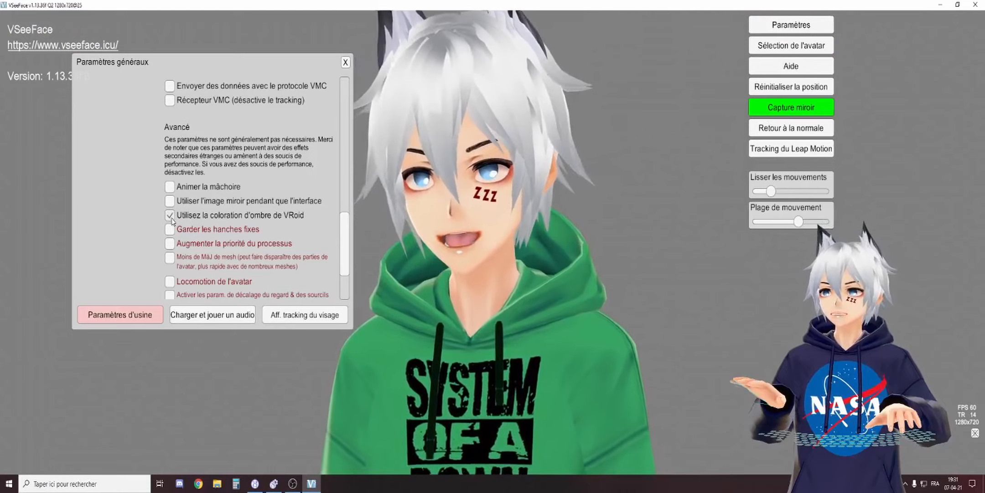
scroll(172, 227, down, 1)
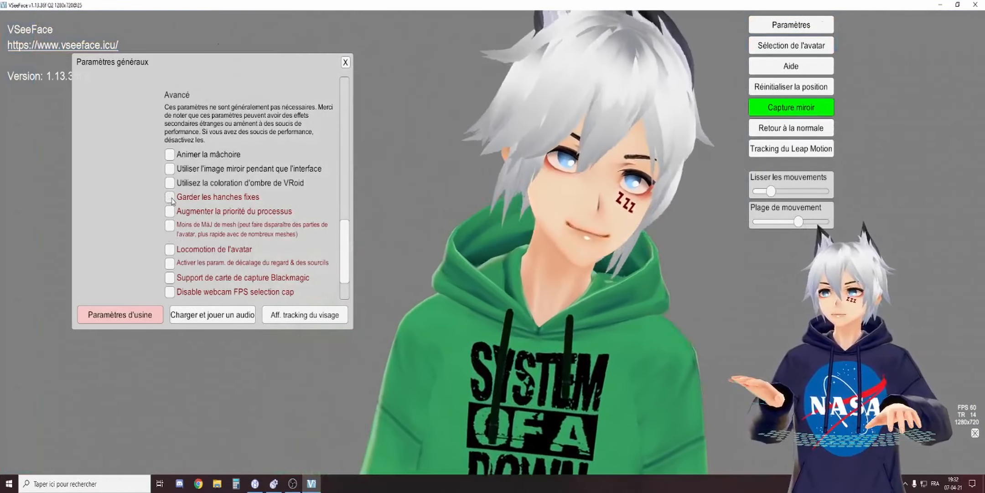
Try the fixed hips, avatar locomotion and old synchronisation model (ancien modèle de synchronisation) options, leaving all of them off.
click(169, 197)
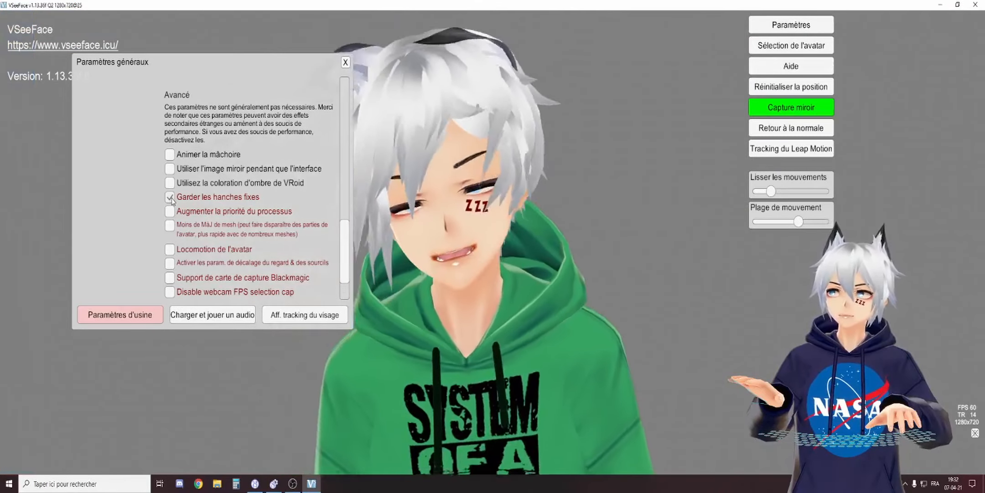
click(170, 197)
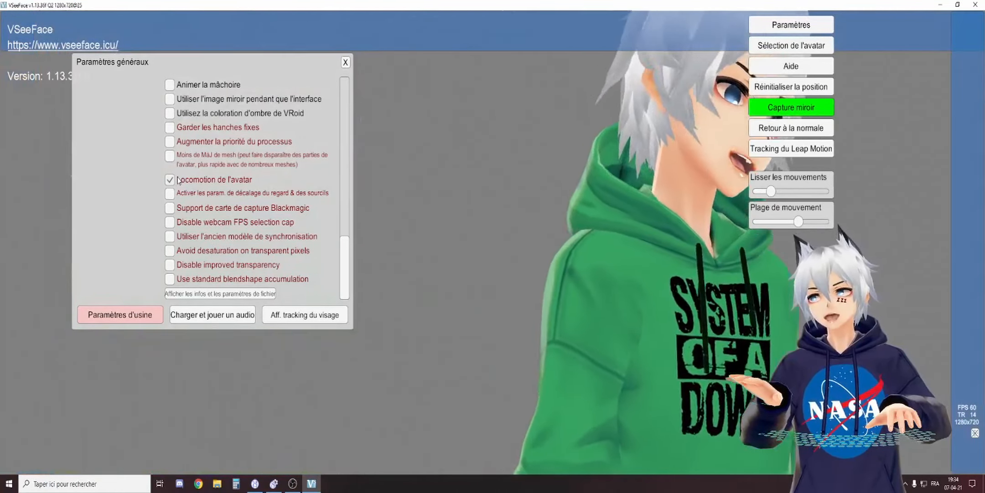
click(177, 179)
click(212, 193)
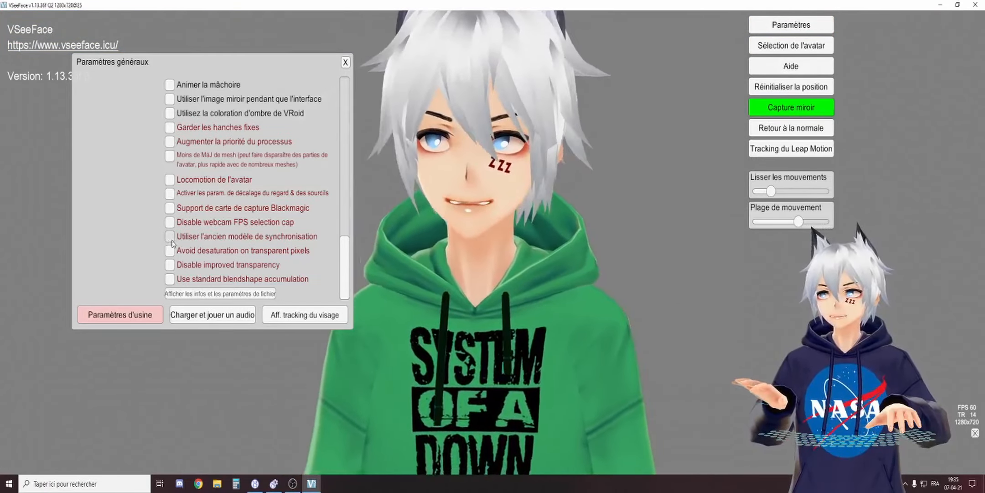
click(170, 241)
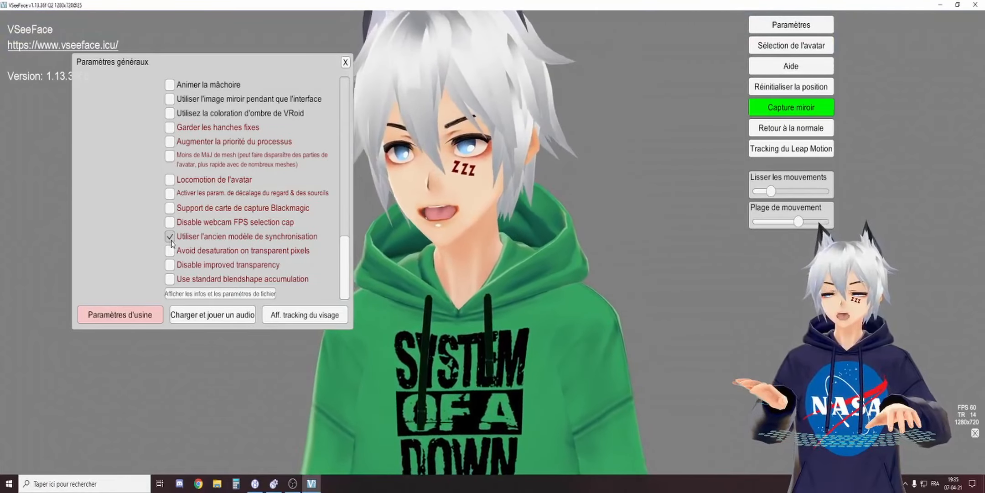
click(170, 241)
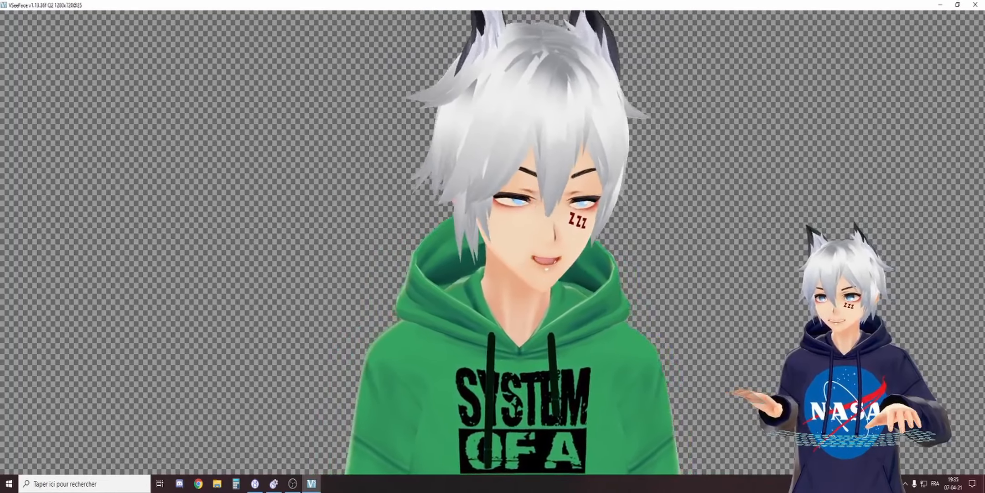
Try Avoid desaturation on transparent pixels, hiding and showing the interface to compare the avatar on the transparent background.
click(975, 433)
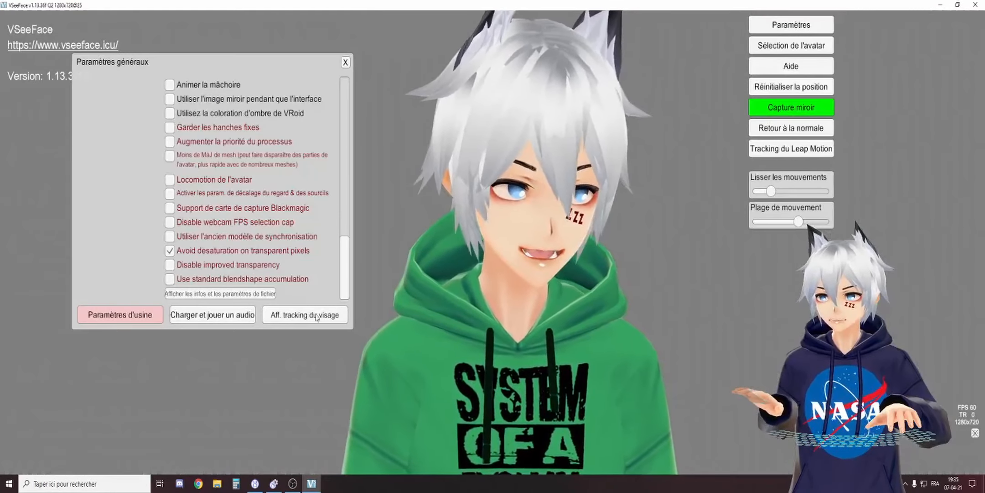
click(975, 434)
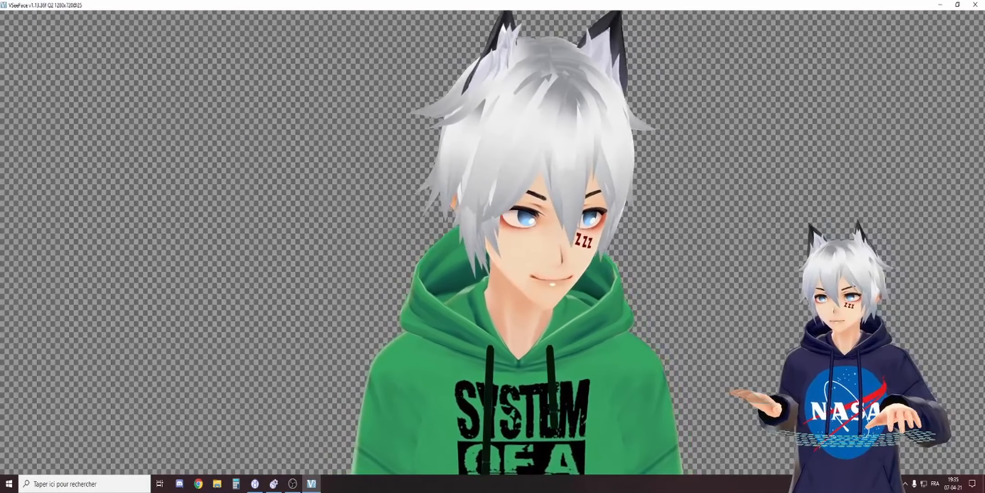
click(975, 434)
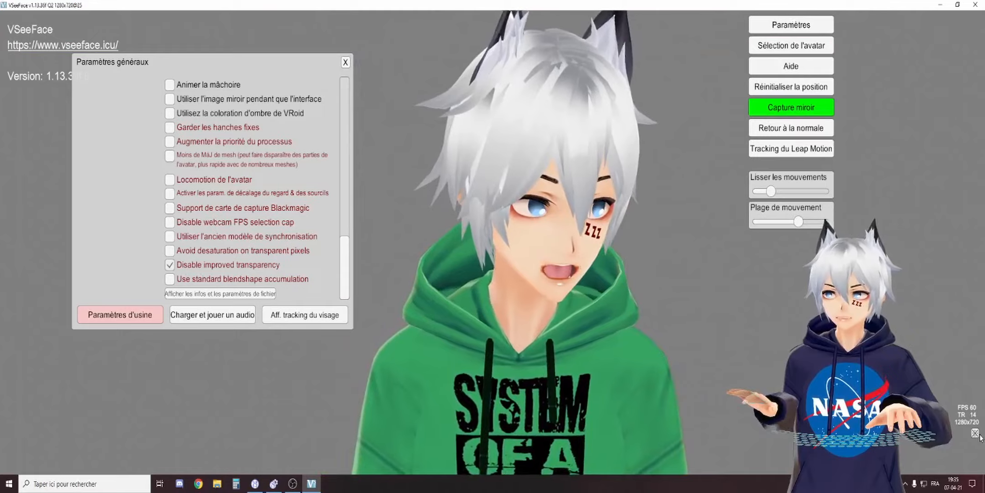
Try Disable improved transparency, hiding and showing the interface to compare the avatar, and leave the option off.
click(184, 264)
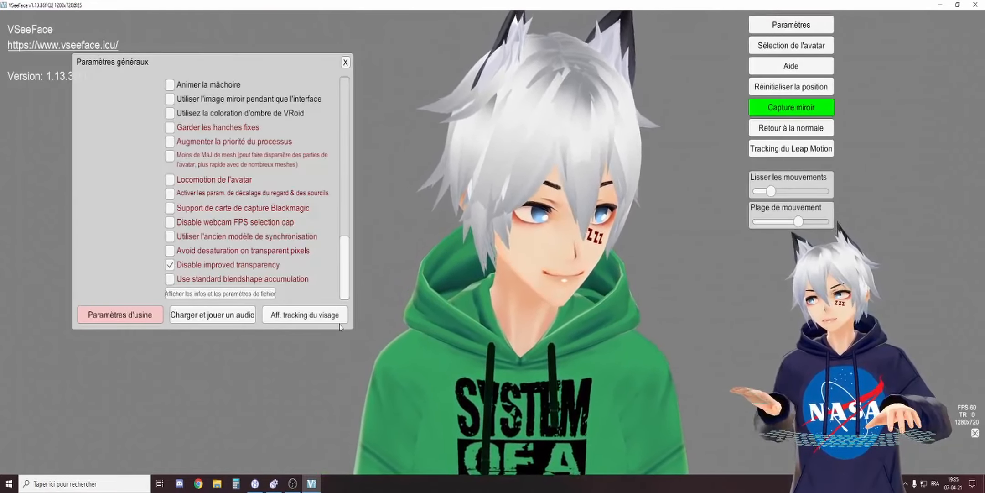
click(975, 433)
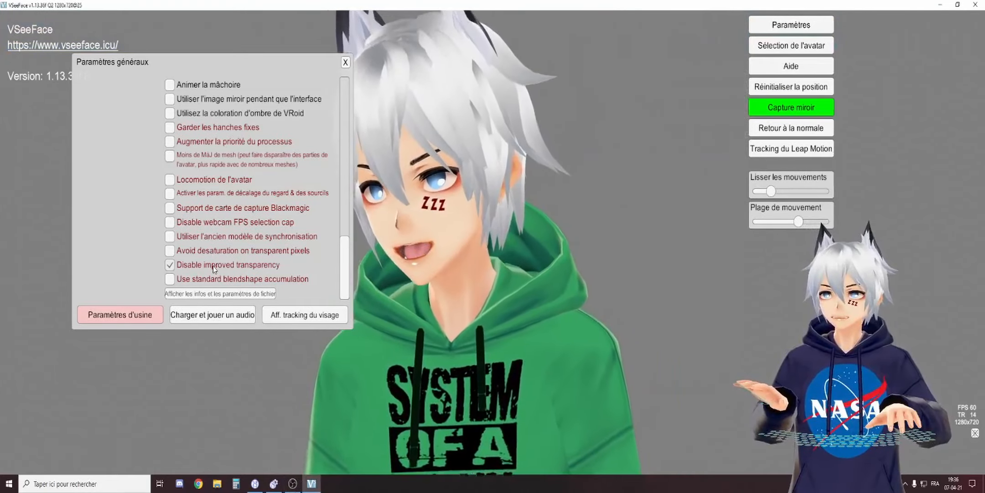
click(975, 433)
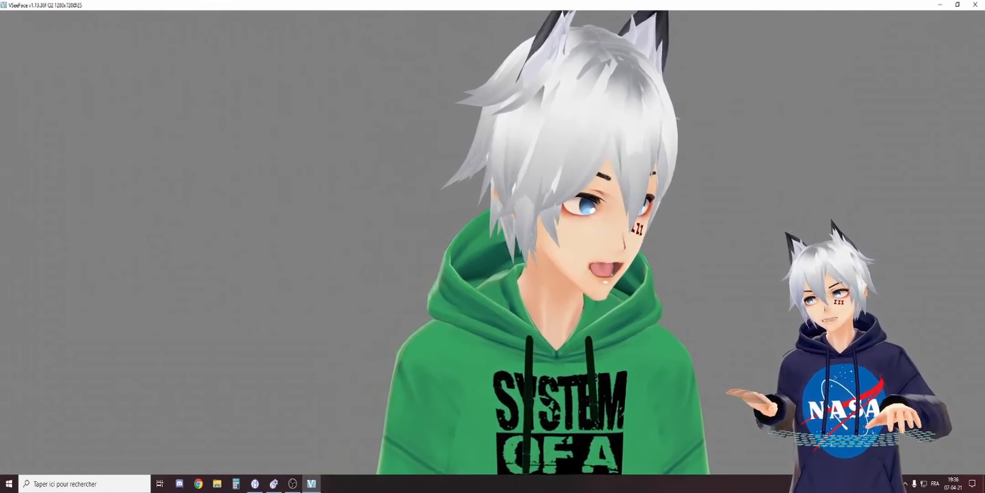
click(975, 433)
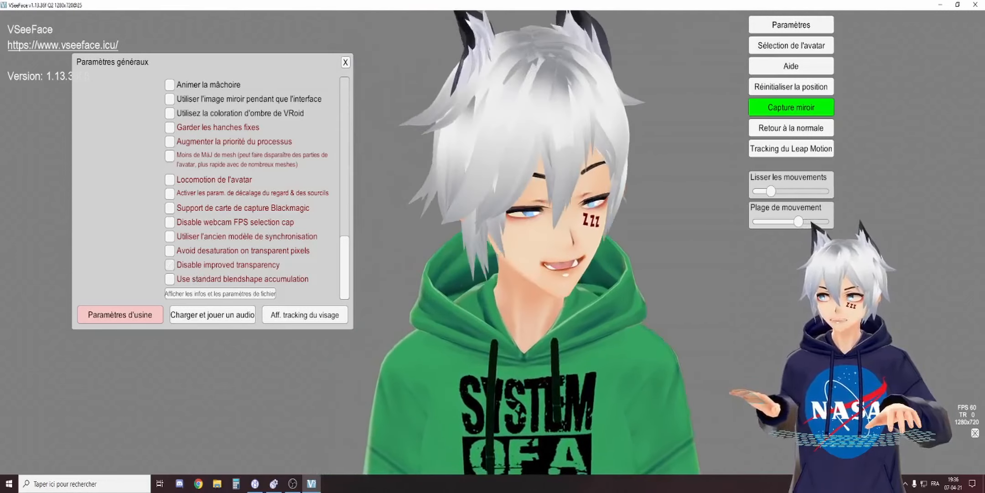
click(197, 267)
click(212, 281)
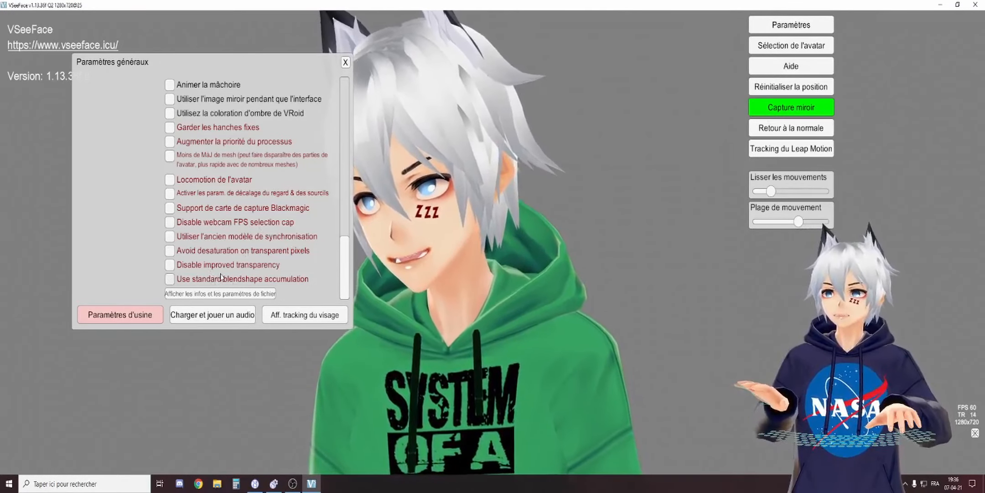
View the folder containing the info and settings files, close it, and return to the start of the general settings.
click(193, 292)
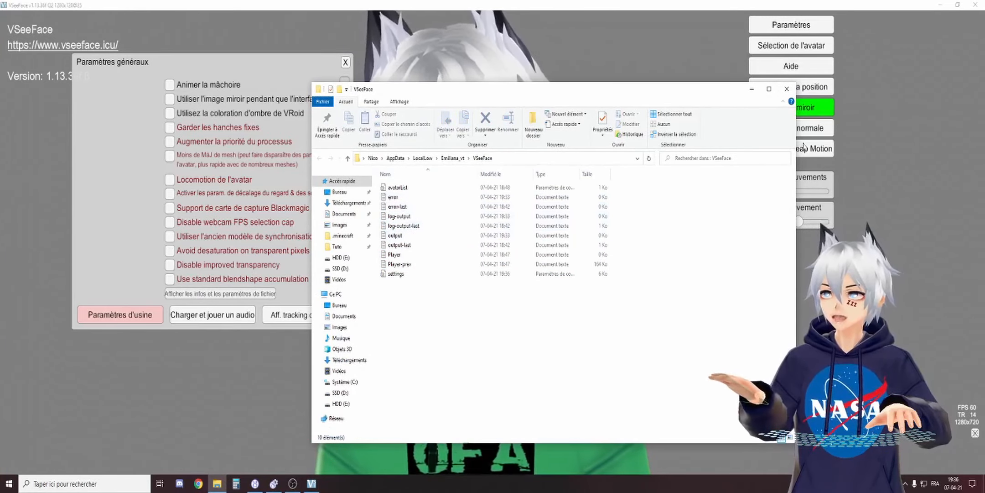
click(787, 89)
scroll(261, 211, up, 15)
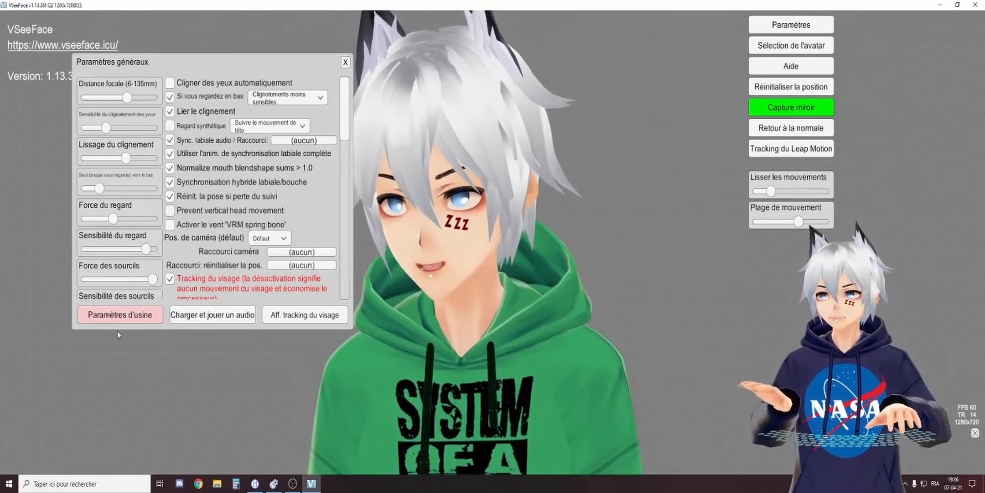
Close the general settings and bring up the list of settings categories.
click(346, 62)
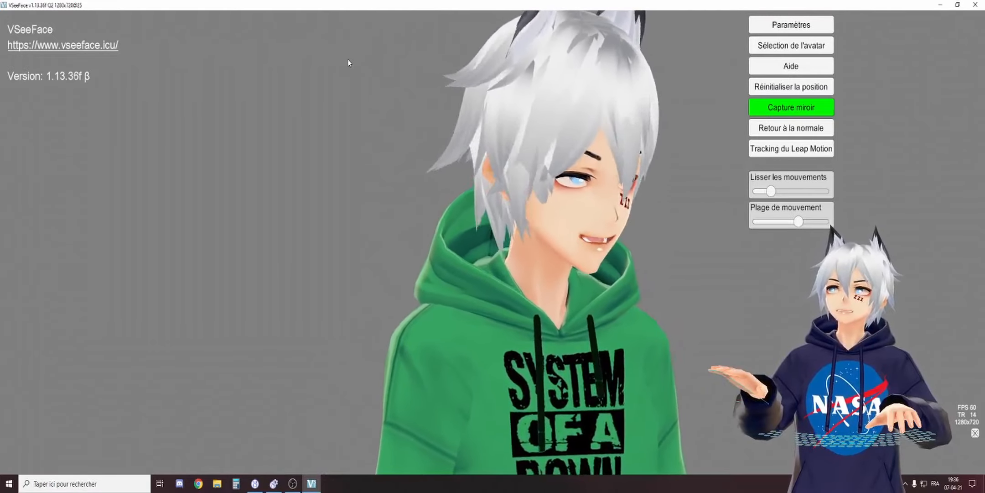
click(765, 28)
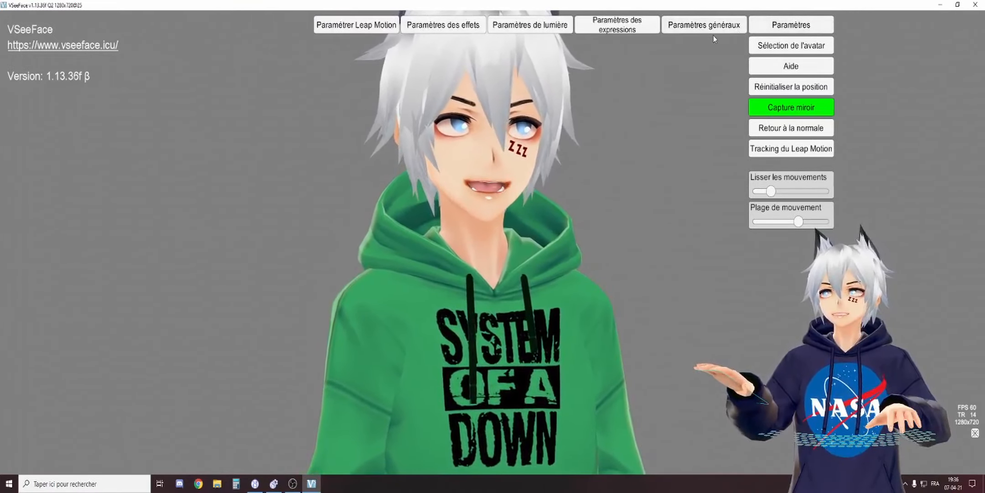